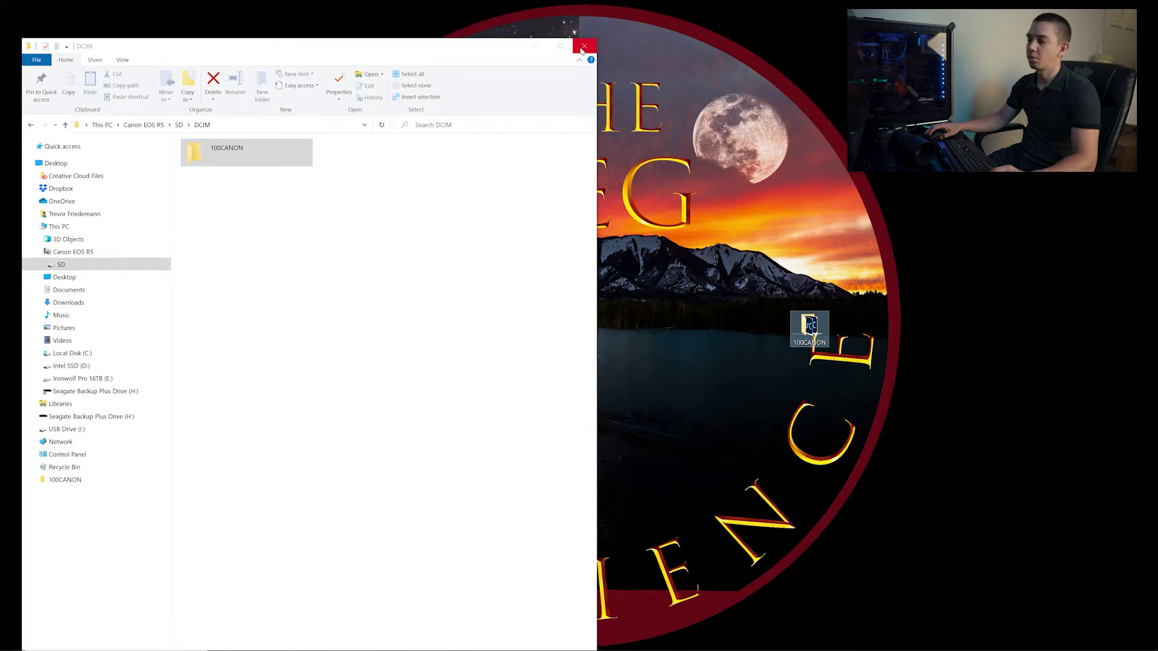
# Step: Launch Digital Photo Professional 4 from its desktop shortcut and select all ten CR3 photos, 2V4A0663 to 2V4A0672
pyautogui.click(582, 48)
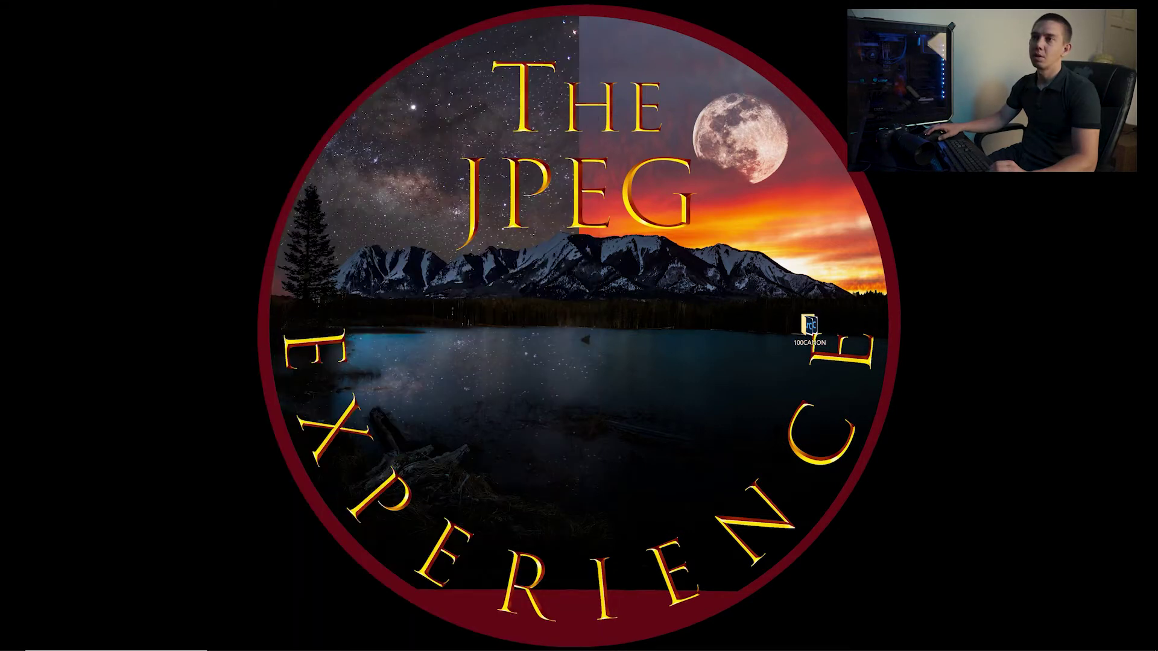
pyautogui.moveTo(12, 171); pyautogui.dragTo(179, 238)
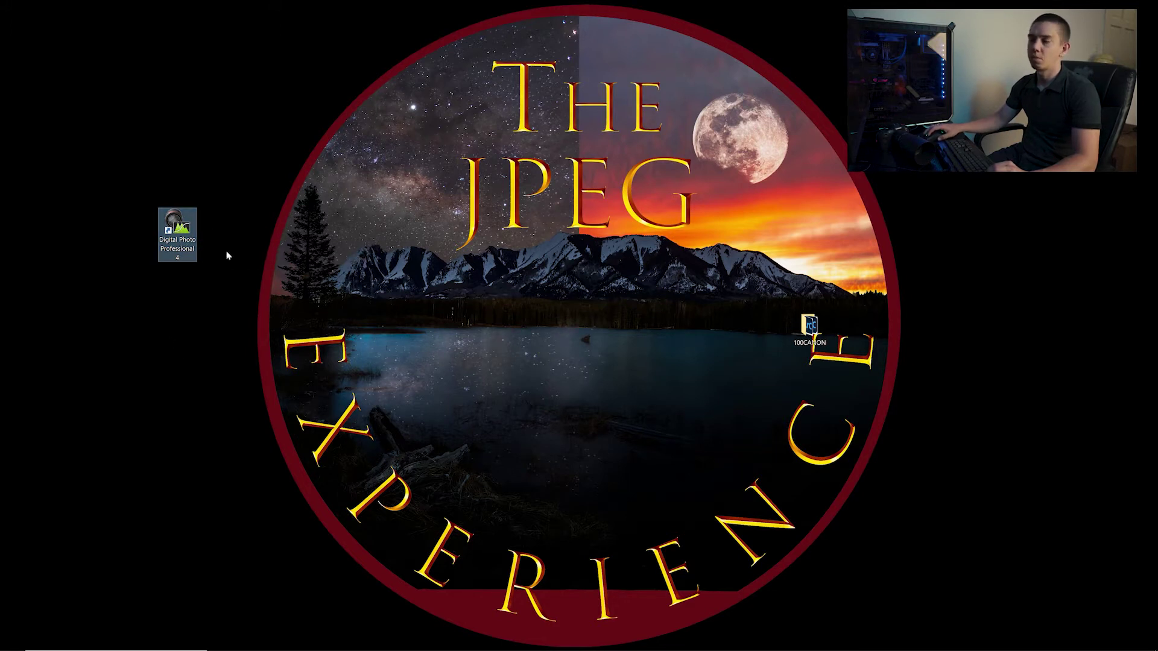
pyautogui.doubleClick(176, 237)
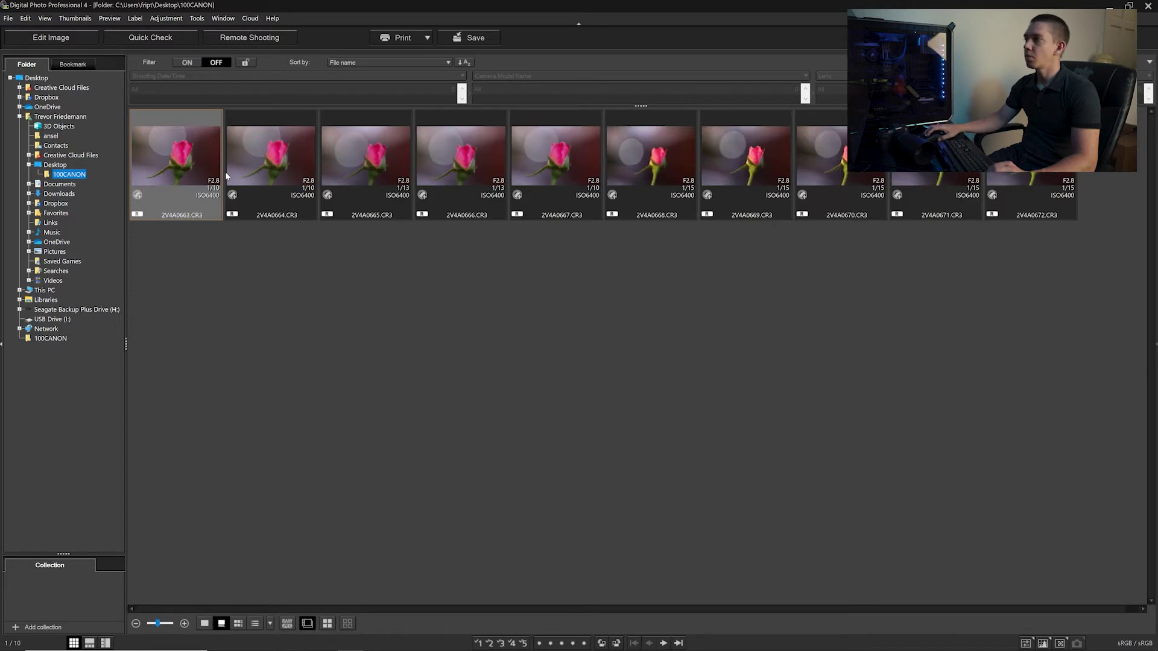
pyautogui.keyDown('shift'); pyautogui.click(1067, 209); pyautogui.keyUp('shift')
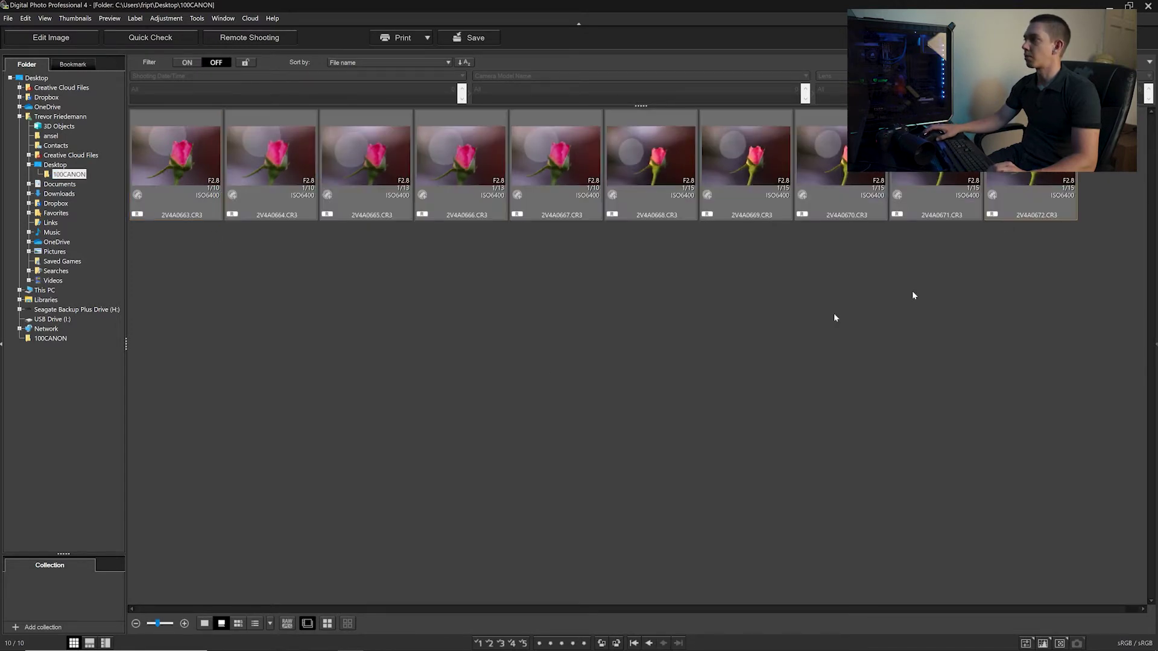
pyautogui.rightClick(198, 154)
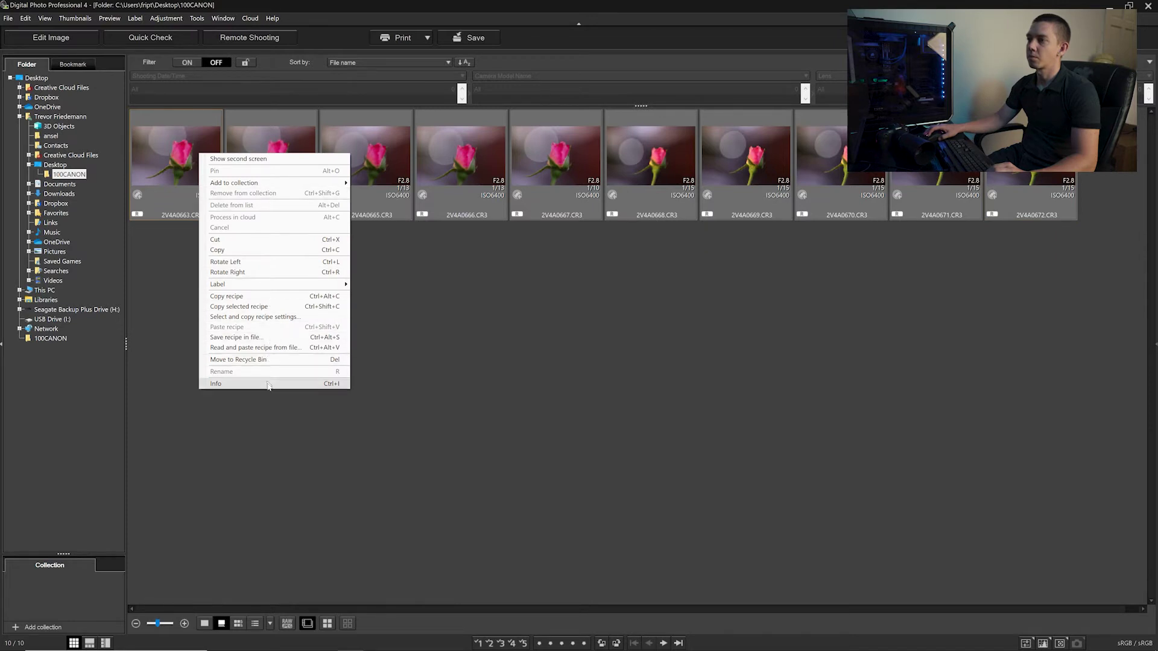
pyautogui.click(267, 341)
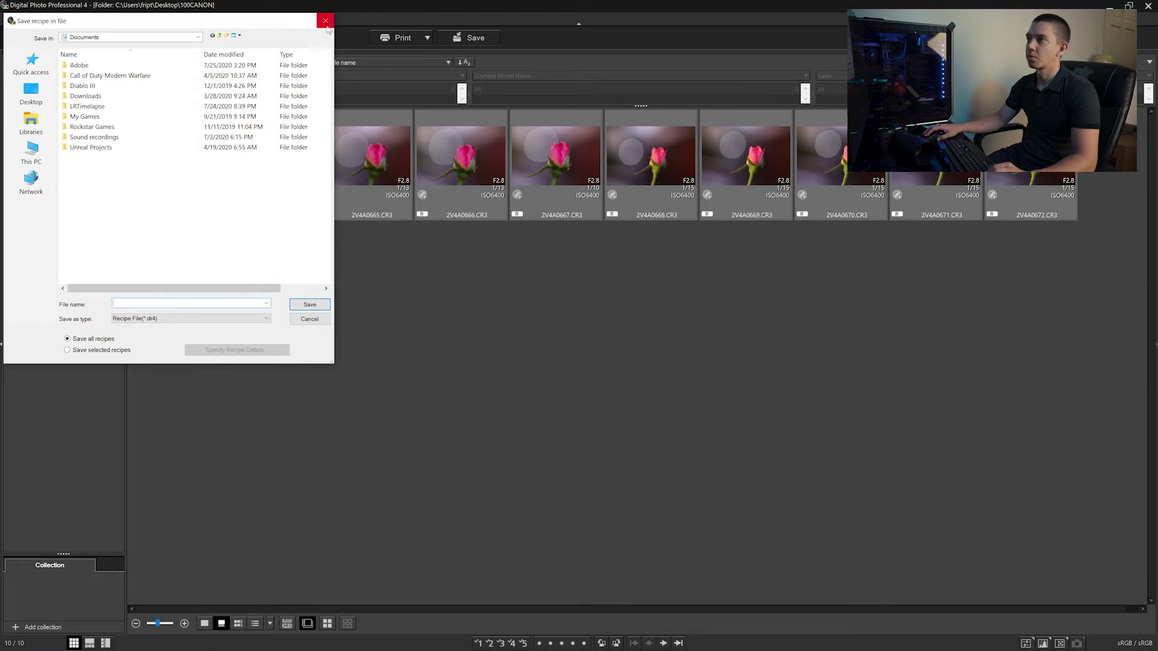
pyautogui.click(326, 23)
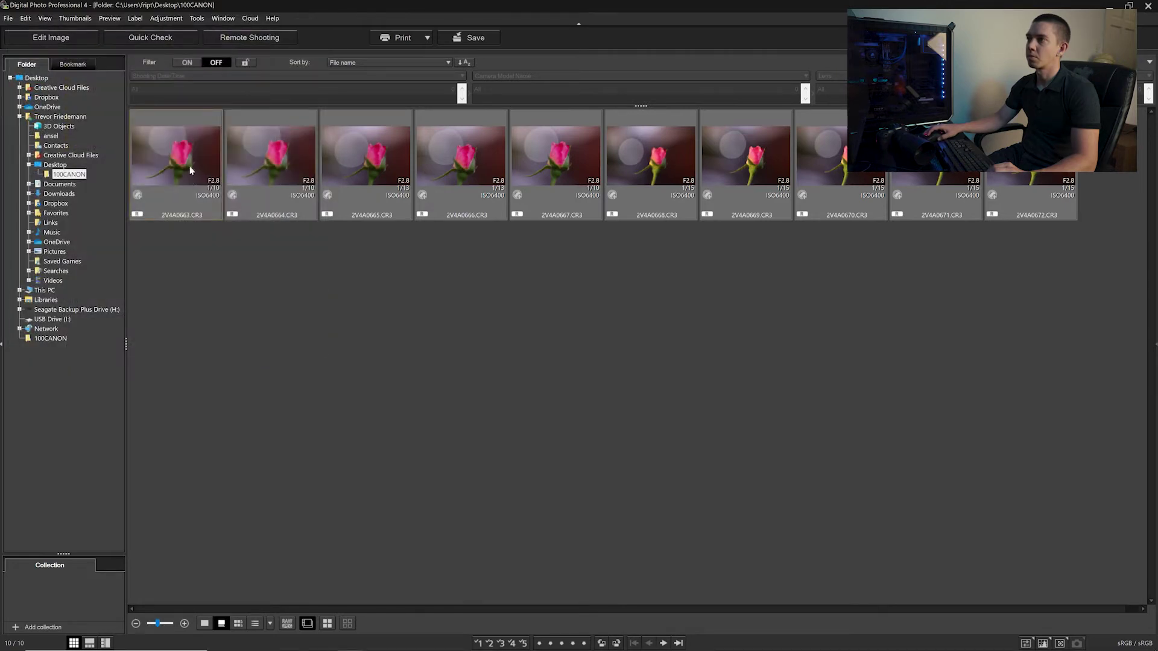
# Step: Open the batch save settings for the selected photos and set the destination folder to the Desktop
pyautogui.rightClick(186, 172)
pyautogui.click(477, 29)
pyautogui.click(475, 40)
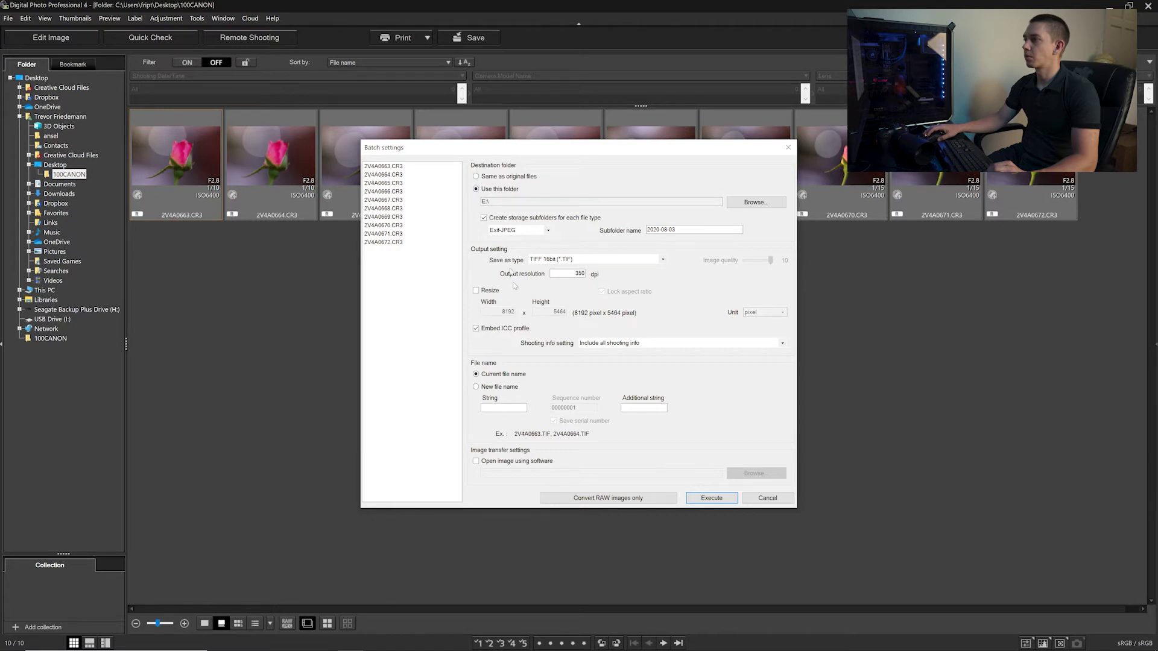
pyautogui.click(755, 202)
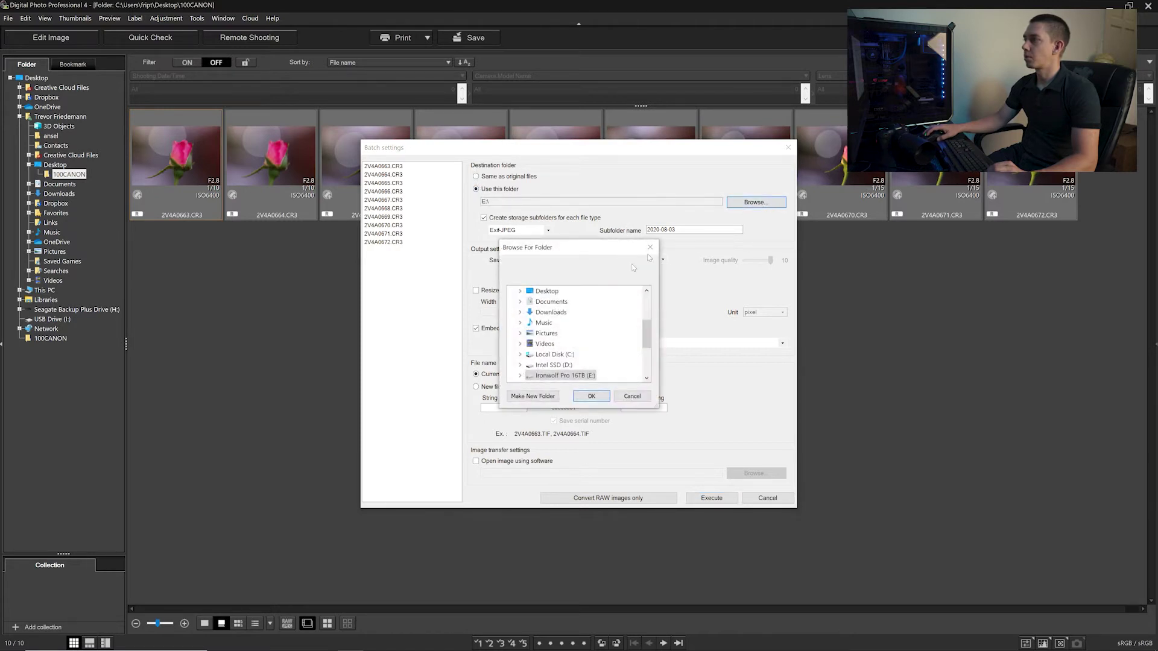
pyautogui.click(544, 291)
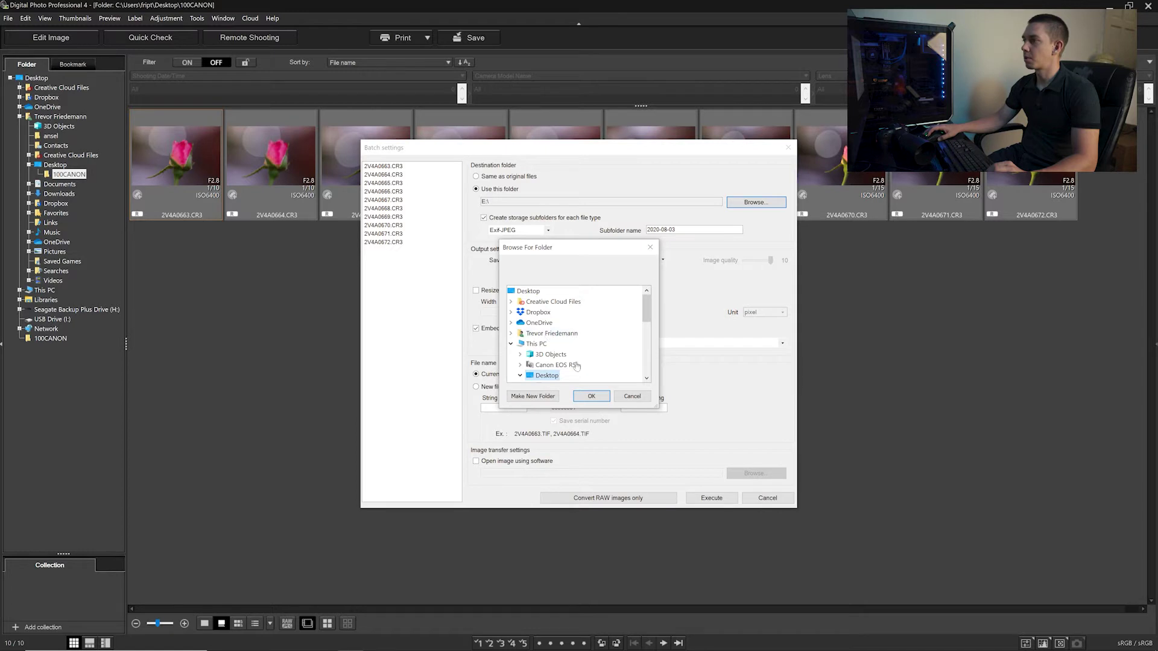
pyautogui.click(593, 396)
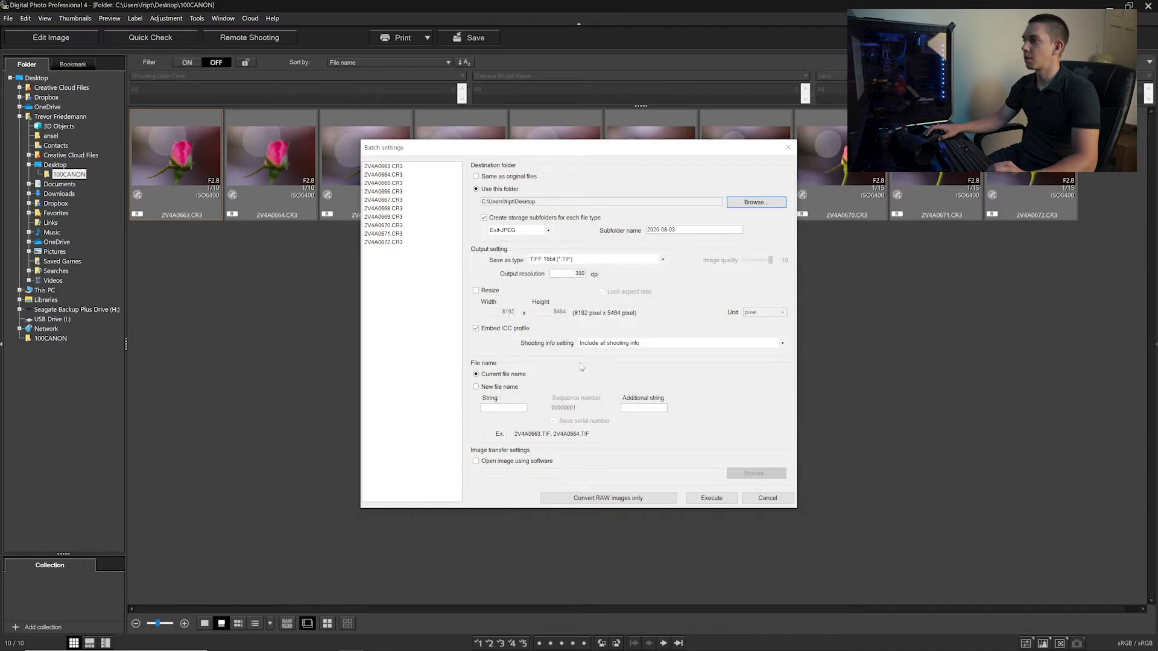
# Step: Create a folder on the Desktop from the destination browser, rename it DPP4 Example and accept it as the destination
pyautogui.click(745, 205)
pyautogui.click(544, 396)
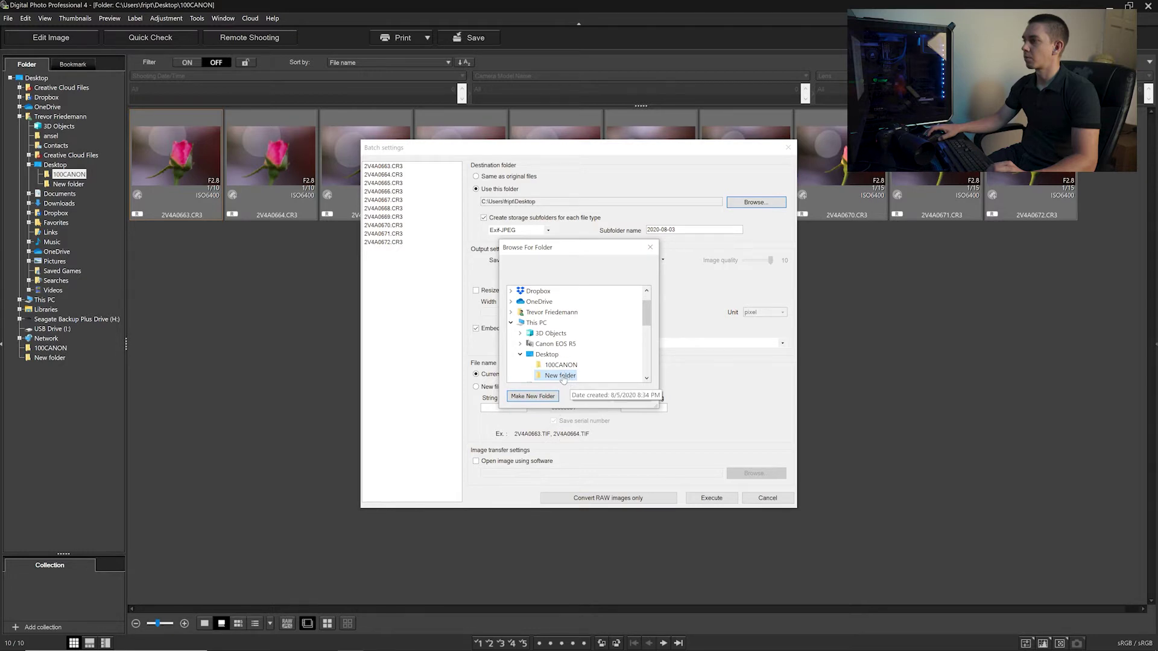
pyautogui.rightClick(562, 378)
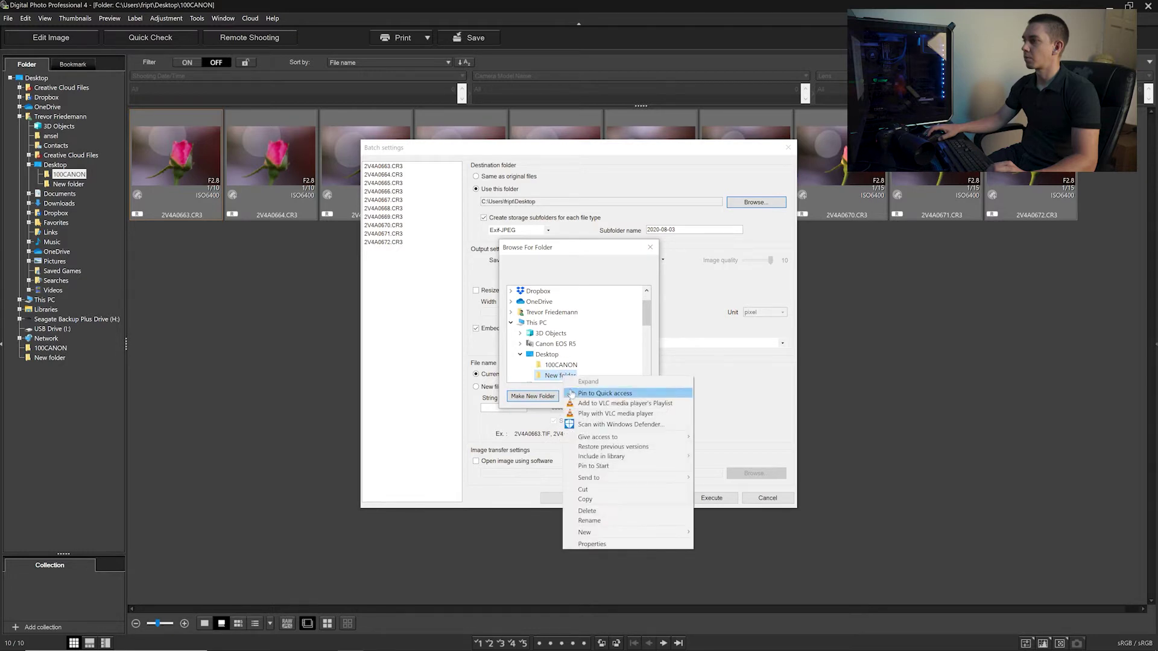
pyautogui.click(624, 520)
pyautogui.write('DPP4 Example')
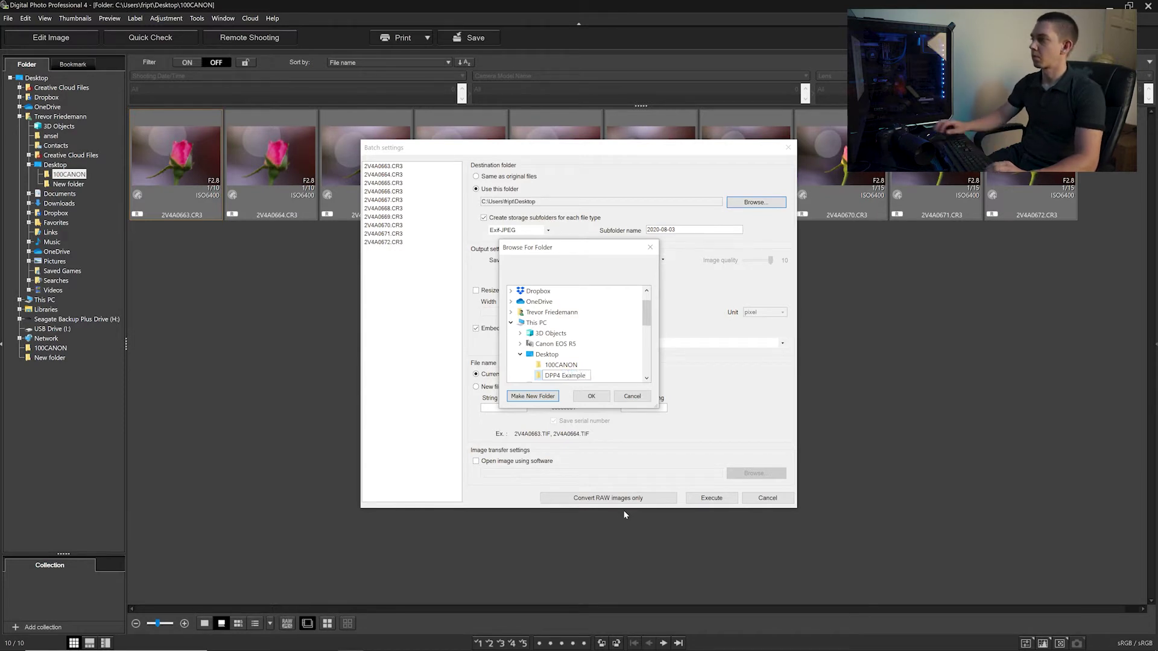
pyautogui.press('Return')
pyautogui.click(591, 396)
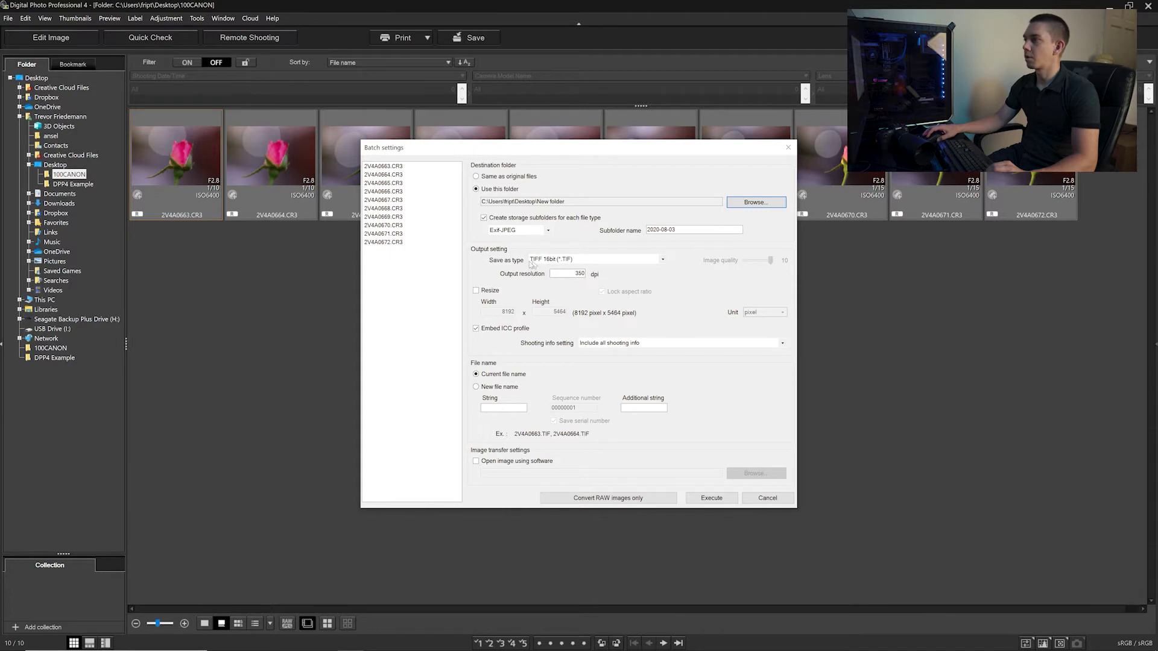
# Step: Keep TIFF 16bit (*.TIF) as the output type, run the batch conversion and exit the processing dialog when it finishes
pyautogui.click(575, 260)
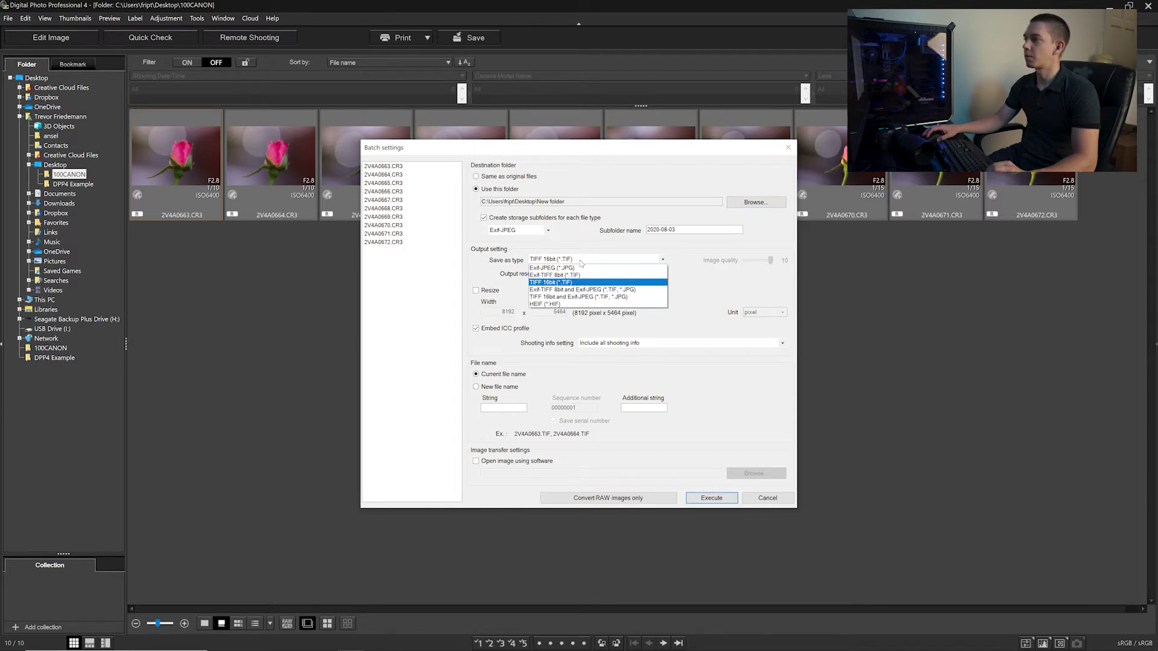
pyautogui.click(581, 261)
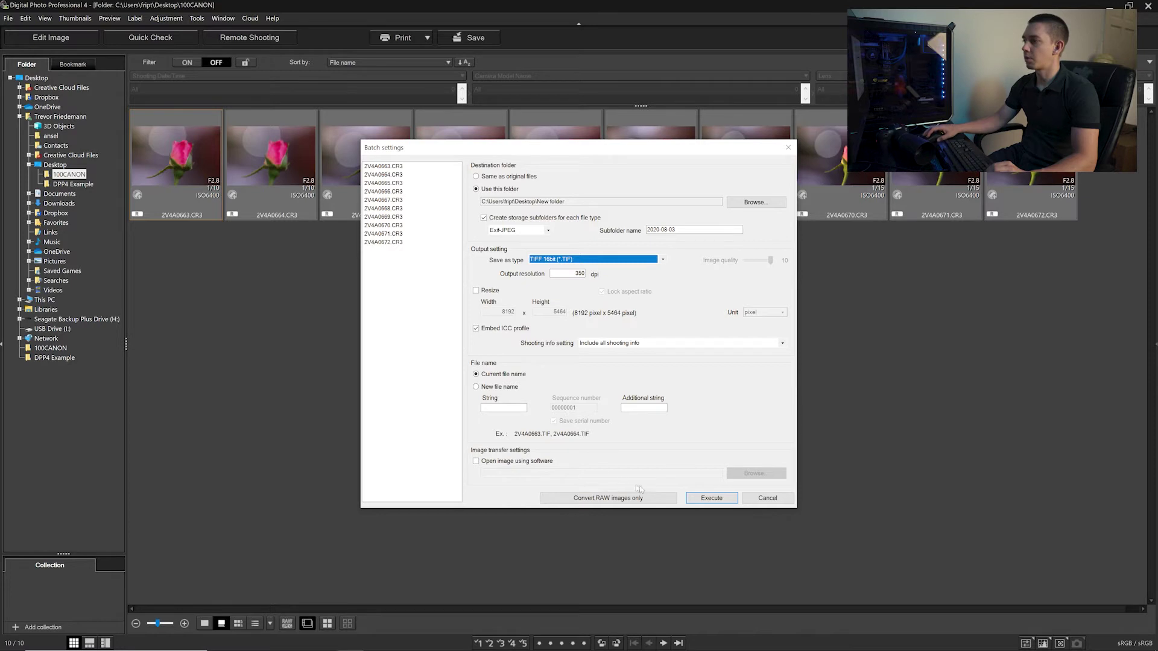
pyautogui.click(717, 499)
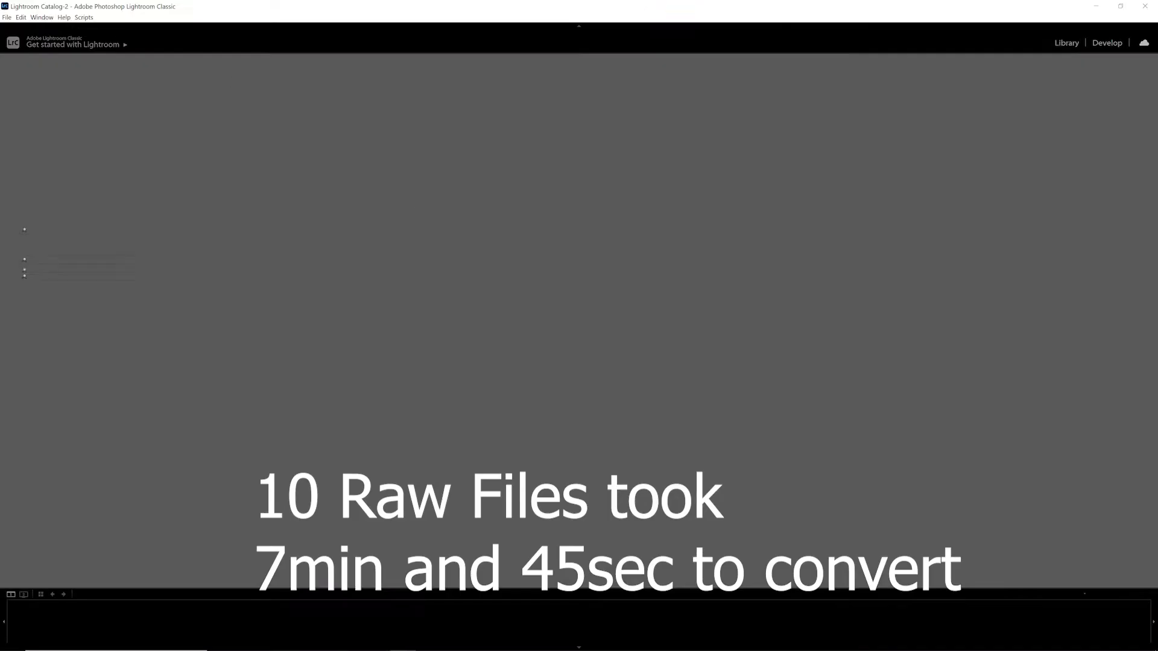
pyautogui.moveTo(185, 4); pyautogui.dragTo(184, 51)
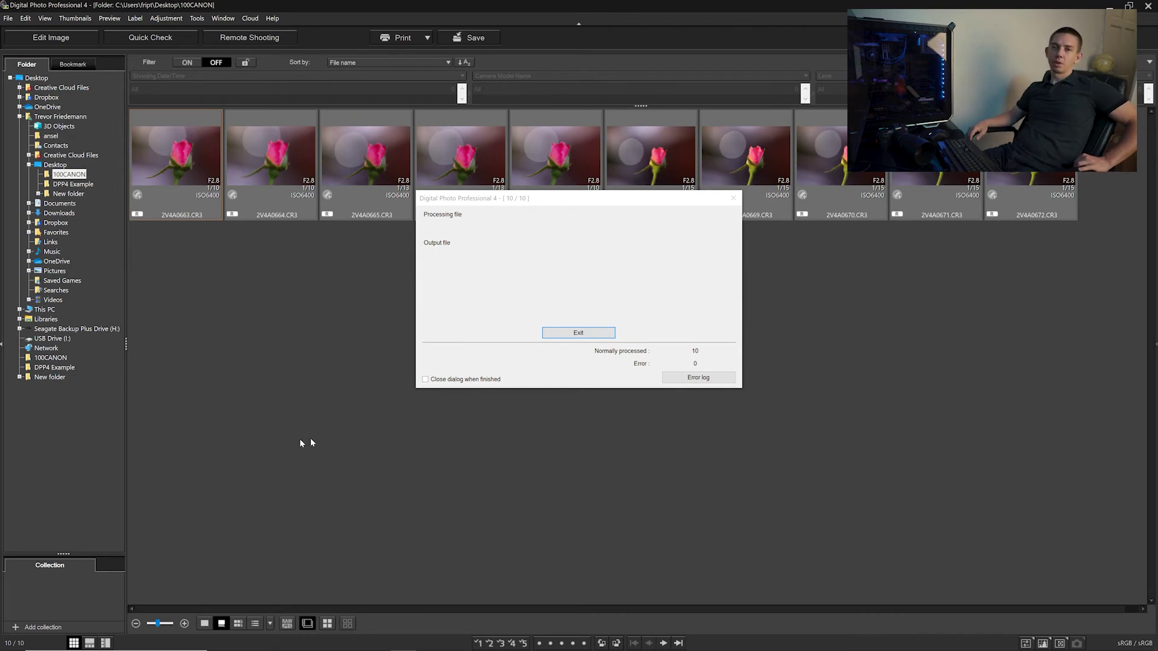
pyautogui.click(578, 333)
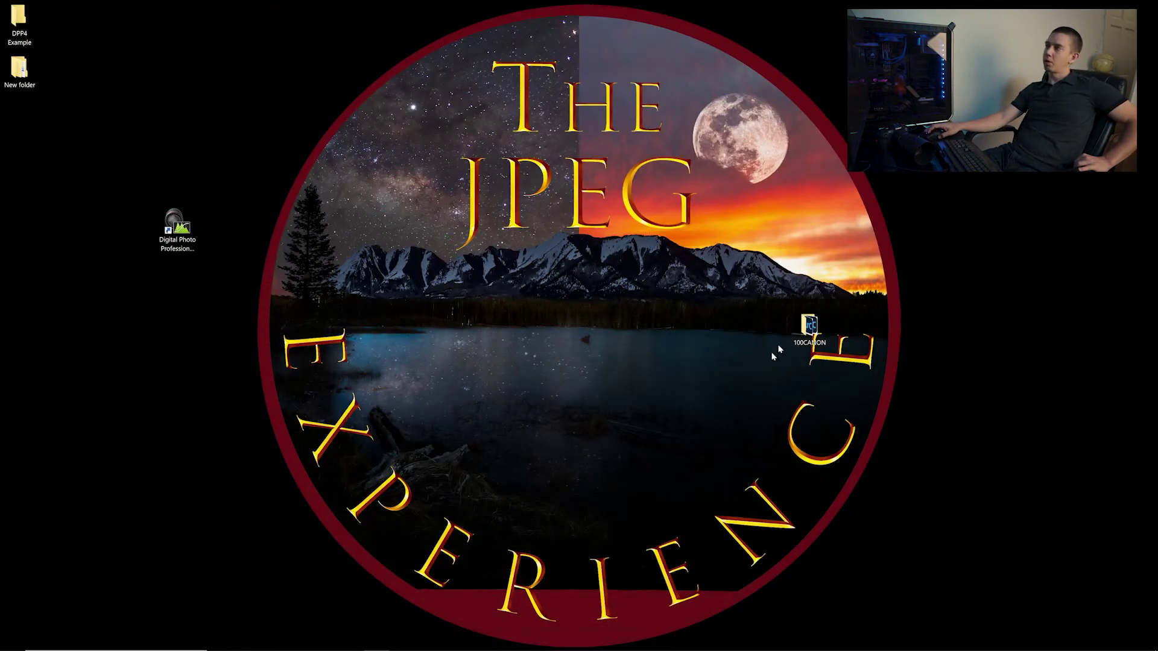
# Step: Check the DPP4 Example folder on the desktop, close it and open the TIFF16 subfolder inside New folder
pyautogui.doubleClick(20, 27)
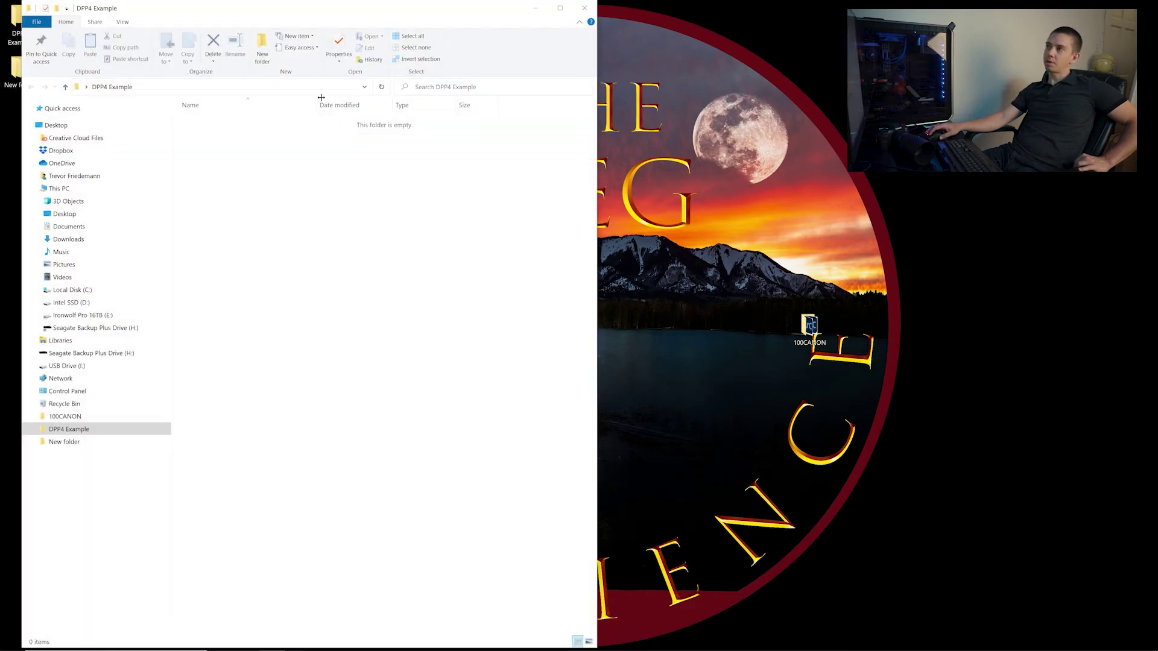
pyautogui.click(583, 8)
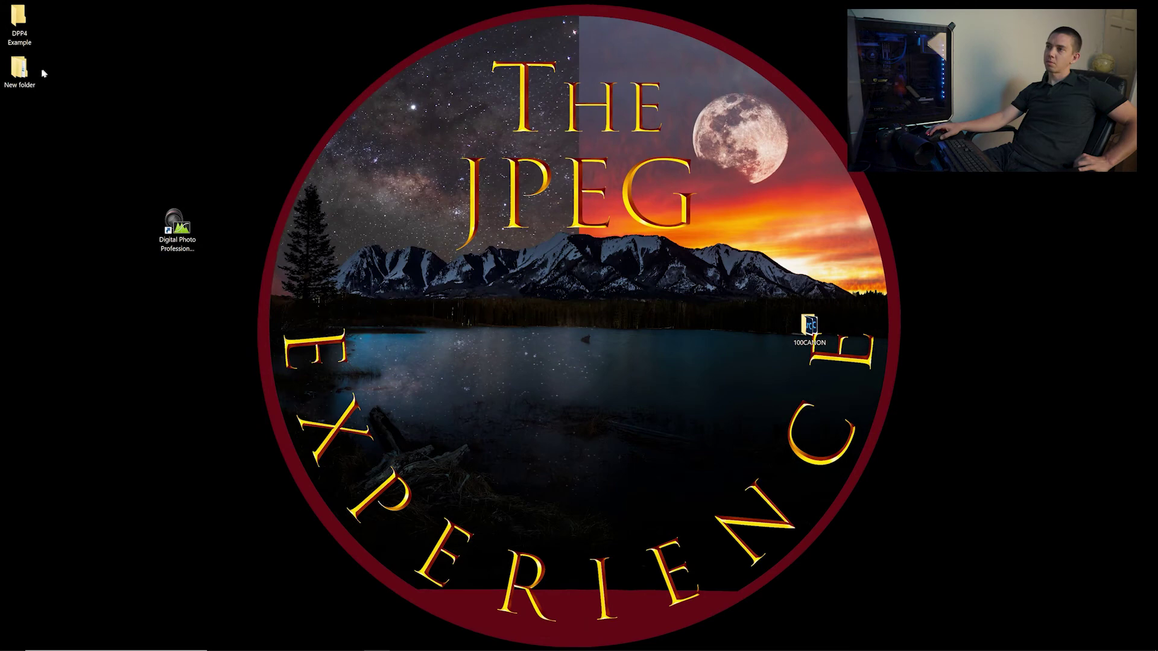
pyautogui.doubleClick(20, 69)
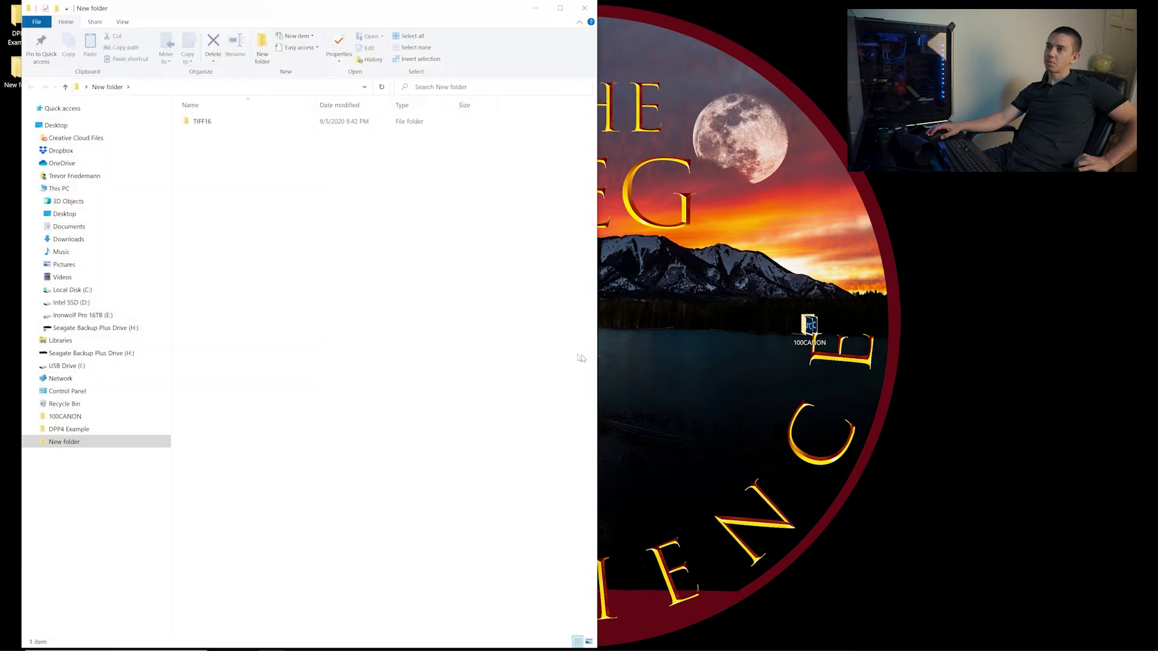
pyautogui.doubleClick(217, 122)
# Step: Place Lightroom Classic beside the TIFF16 folder window and bring all ten TIFF photos into its import dialog
pyautogui.moveTo(212, 301); pyautogui.dragTo(603, 112)
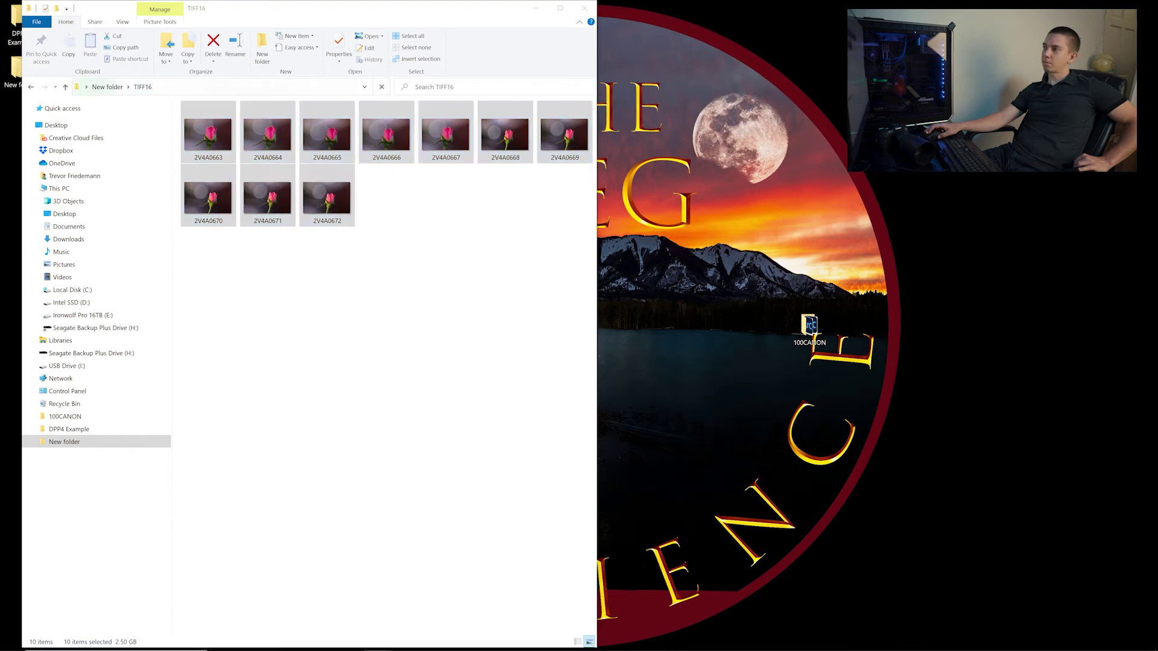
pyautogui.hotkey('alt', 'Tab')
pyautogui.press('super+Right')
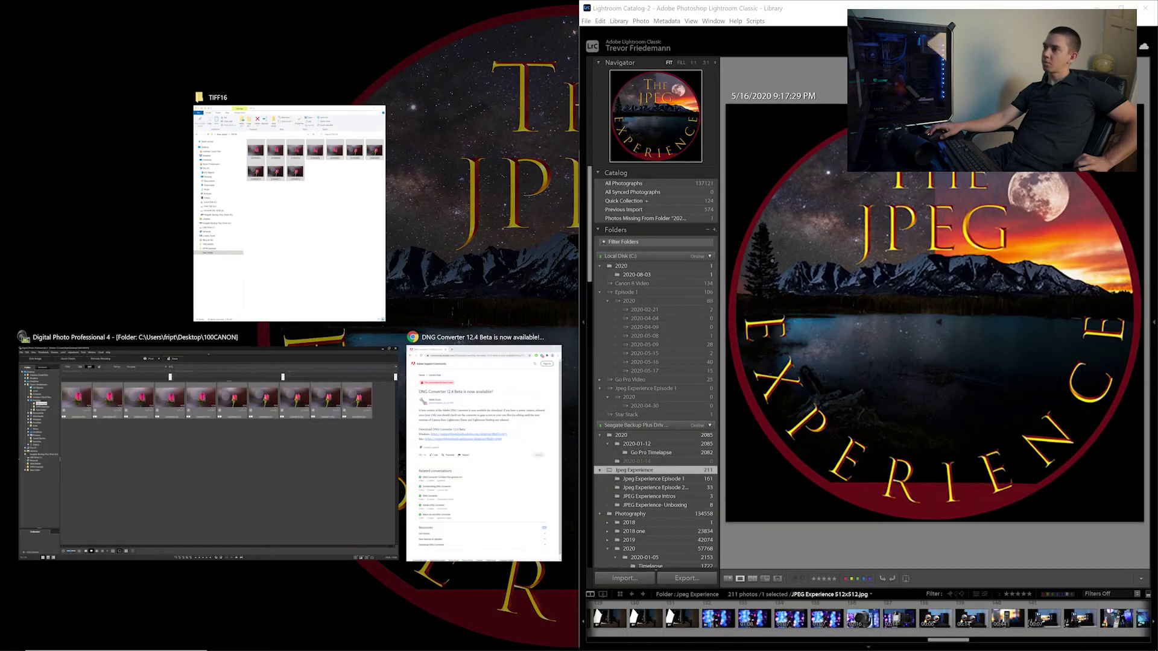
pyautogui.click(266, 214)
pyautogui.moveTo(331, 169); pyautogui.dragTo(984, 348)
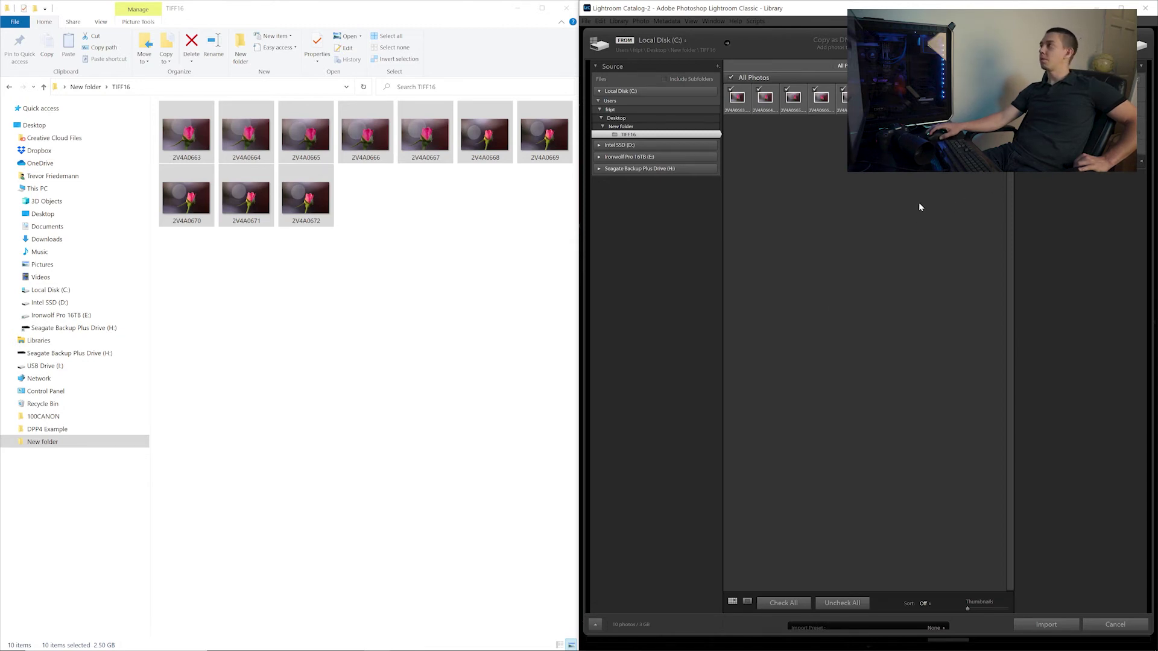
# Step: Cancel the photo import, then close Lightroom Classic and the TIFF16 folder window
pyautogui.click(1148, 11)
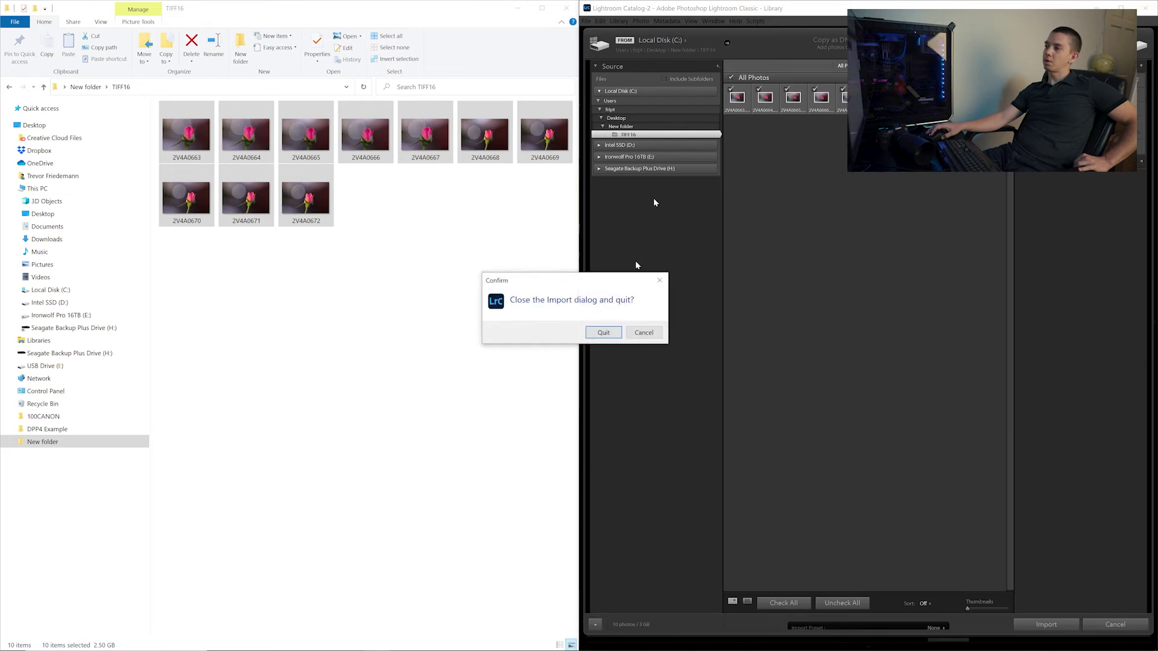
pyautogui.click(643, 332)
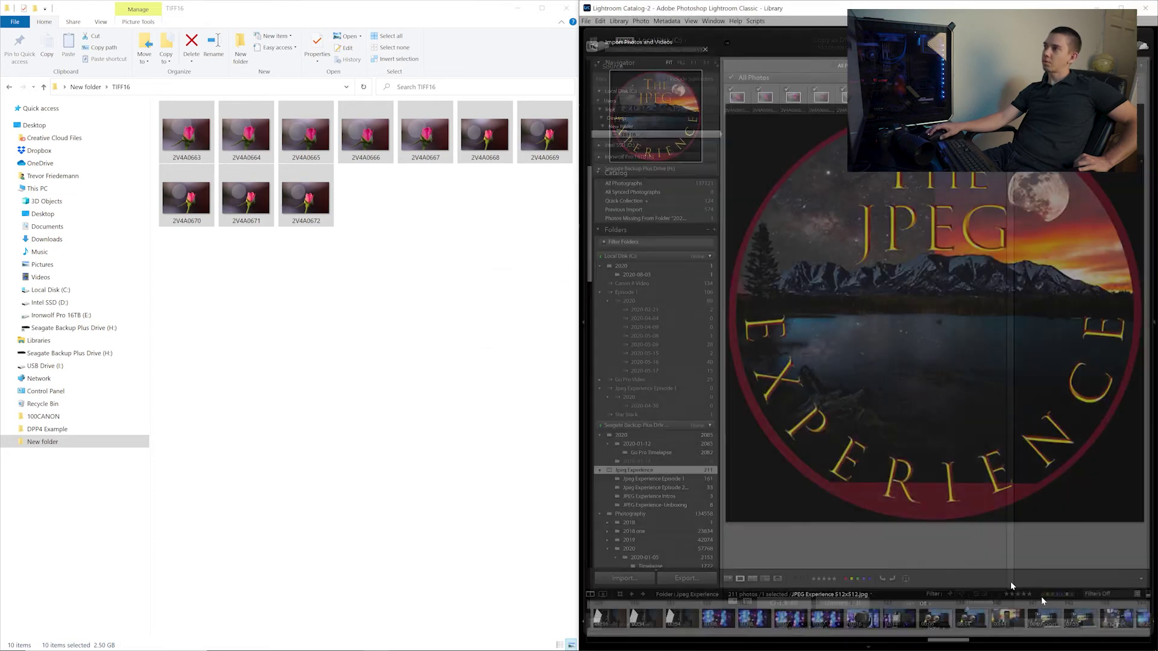
pyautogui.click(1115, 624)
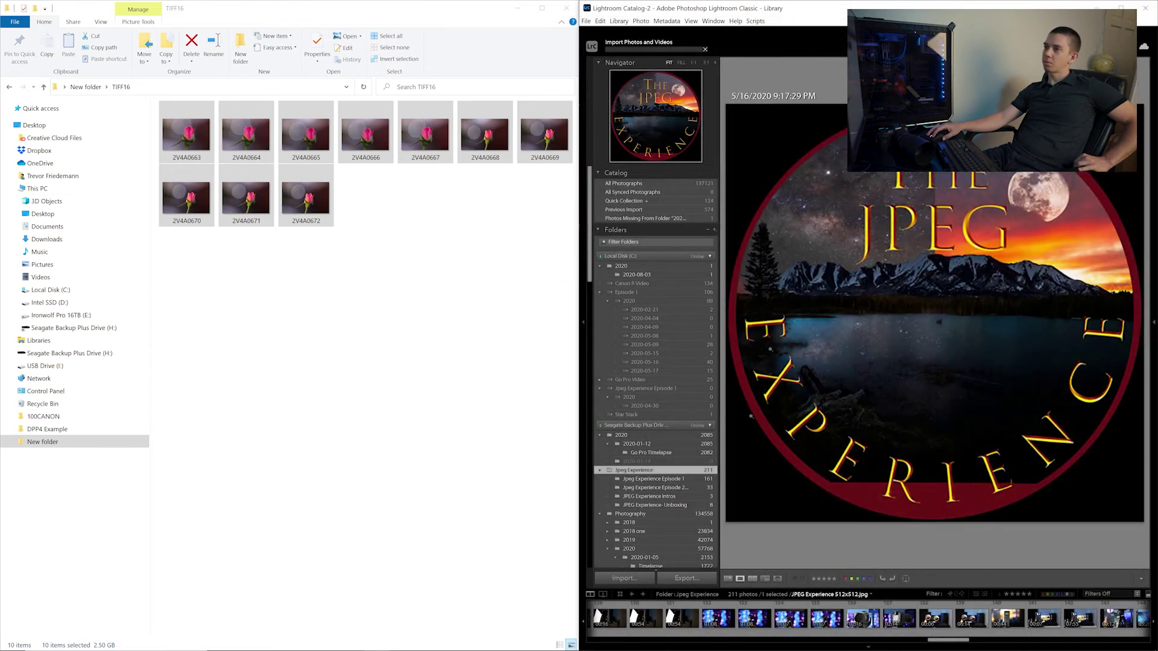
pyautogui.hotkey('ctrl', 'q')
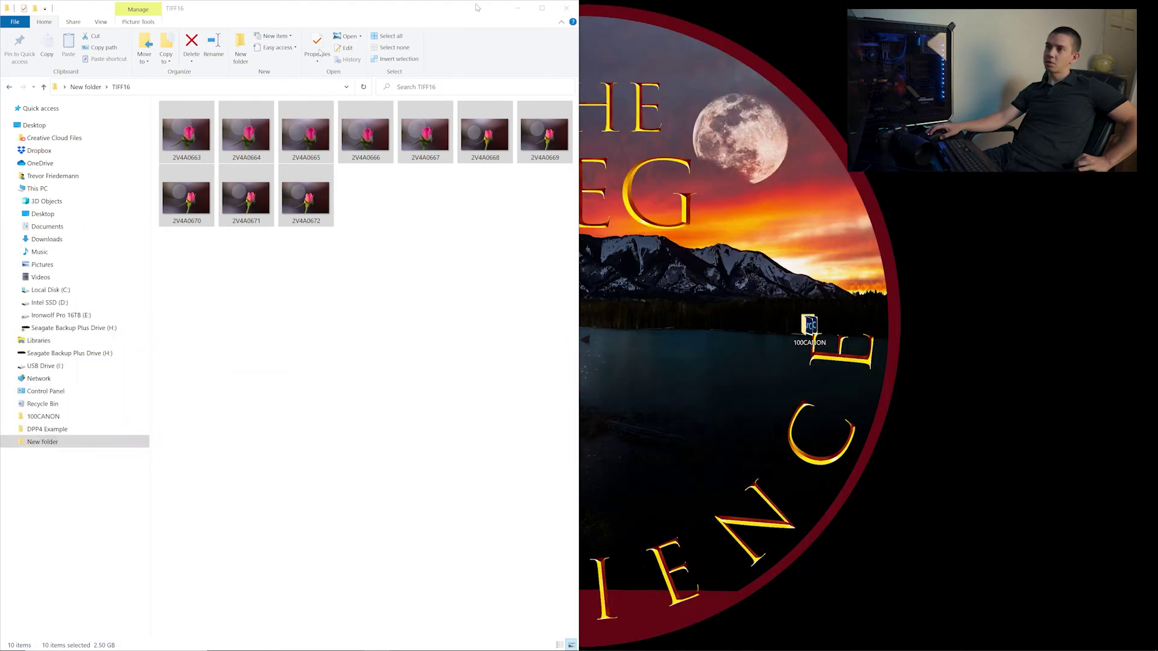
pyautogui.click(567, 8)
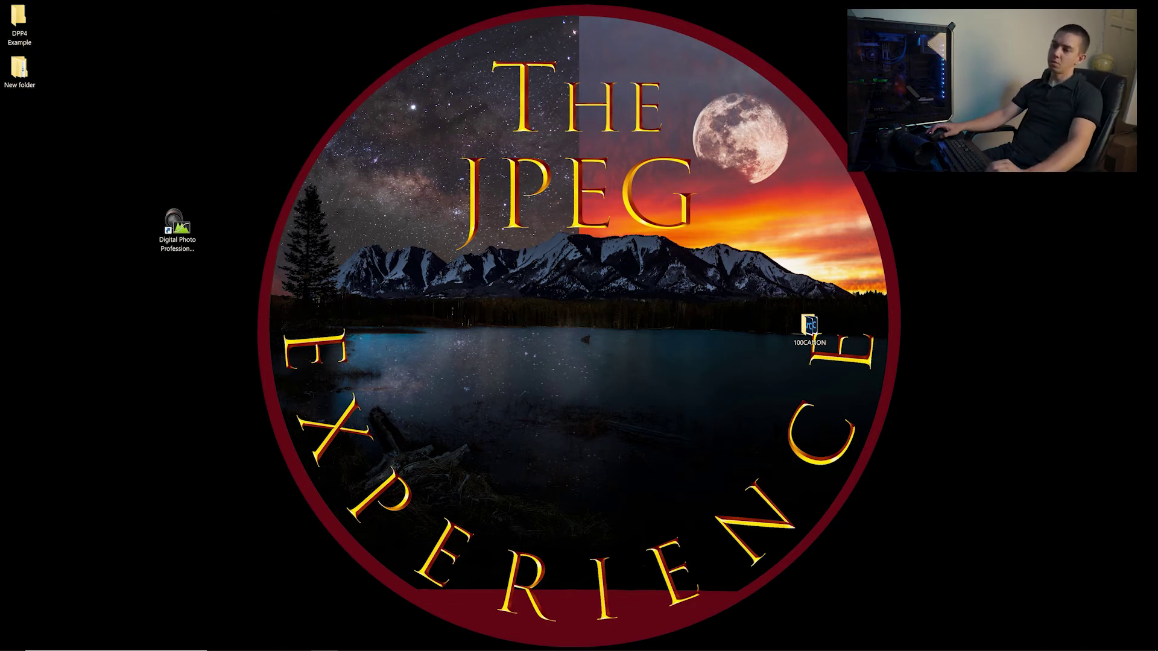
# Step: Switch to Chrome and examine the Windows and Mac download links on the DNG Converter 12.4 Beta page
pyautogui.moveTo(284, 627)
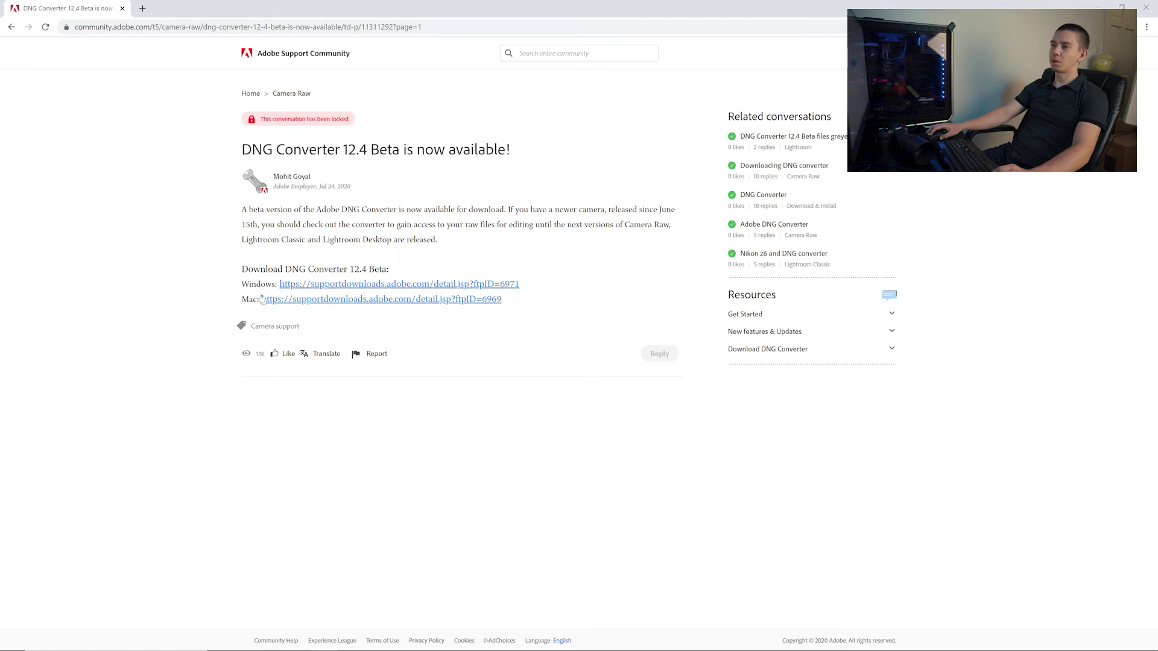
pyautogui.moveTo(240, 286); pyautogui.dragTo(555, 304)
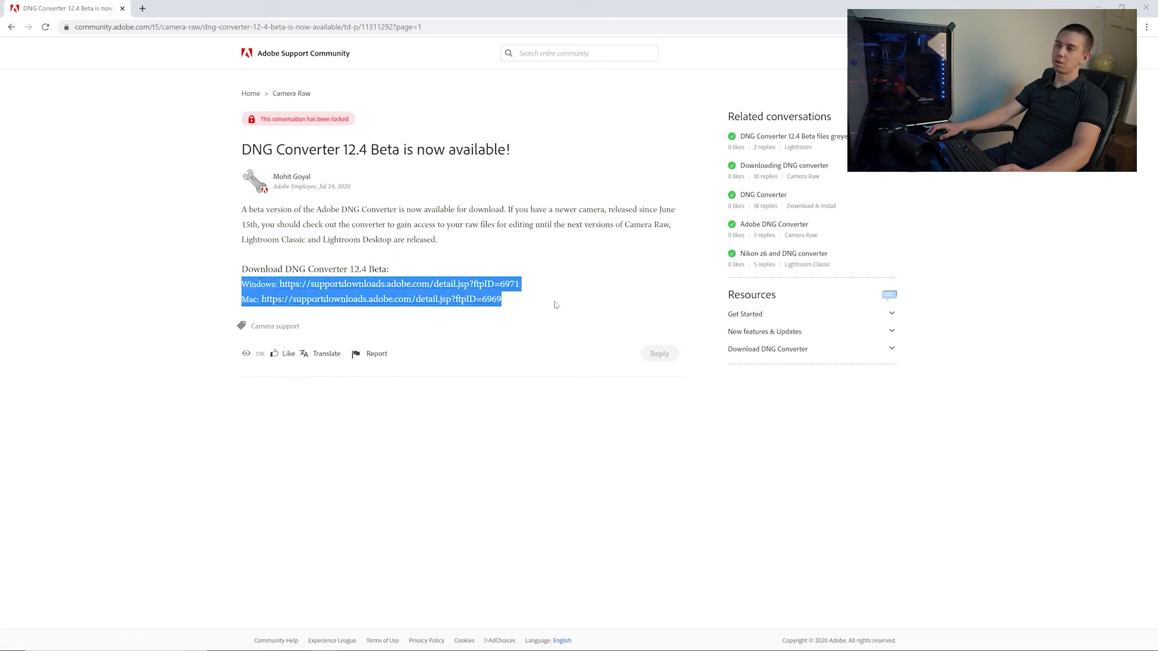
pyautogui.click(545, 393)
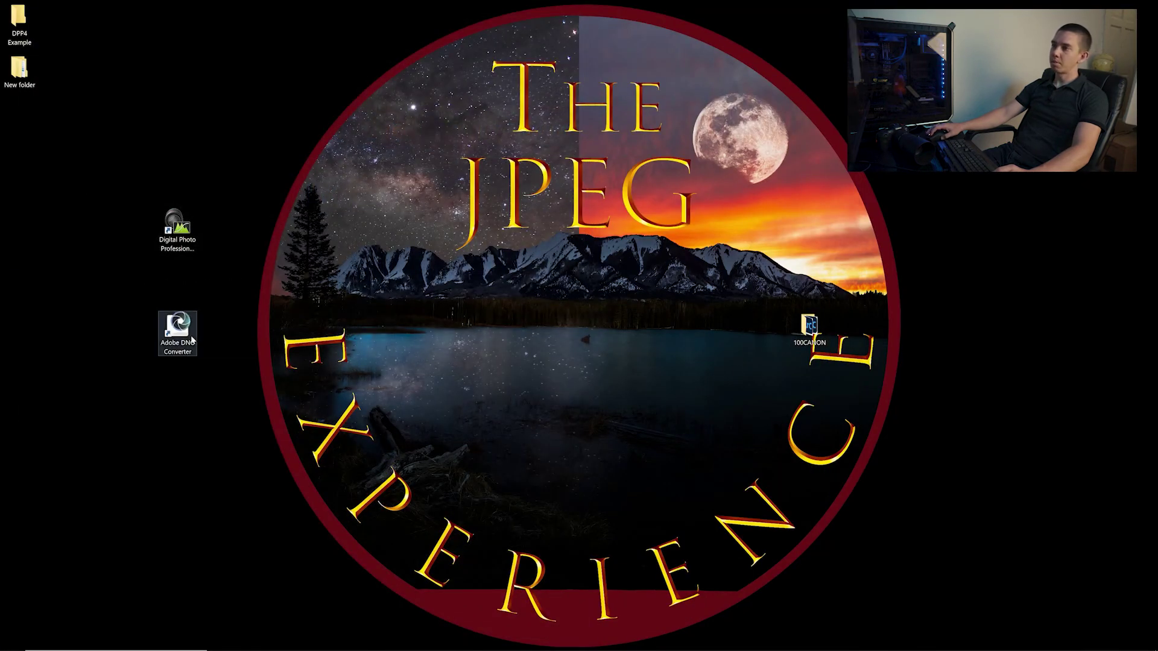
# Step: Launch Adobe DNG Converter from its desktop shortcut
pyautogui.doubleClick(177, 328)
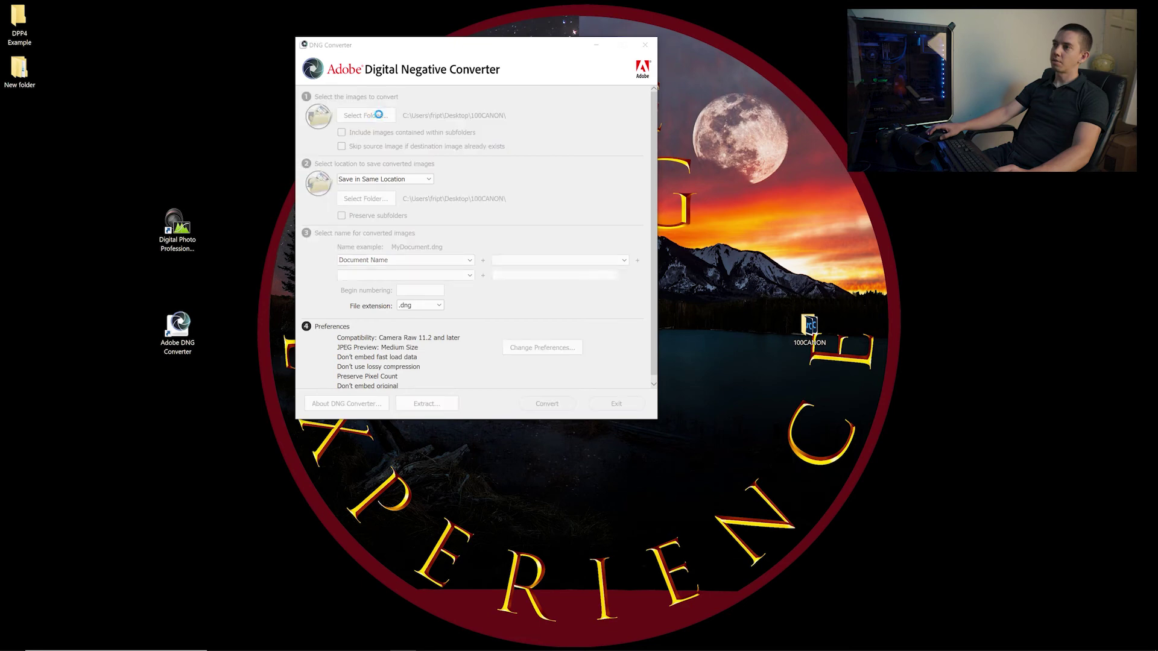
# Step: Choose the 100CANON desktop folder as the source of the images to convert
pyautogui.click(375, 115)
pyautogui.click(342, 260)
pyautogui.click(569, 307)
# Step: Create a folder named DNG Test on the Desktop and set it as the save location for the converted images
pyautogui.click(374, 200)
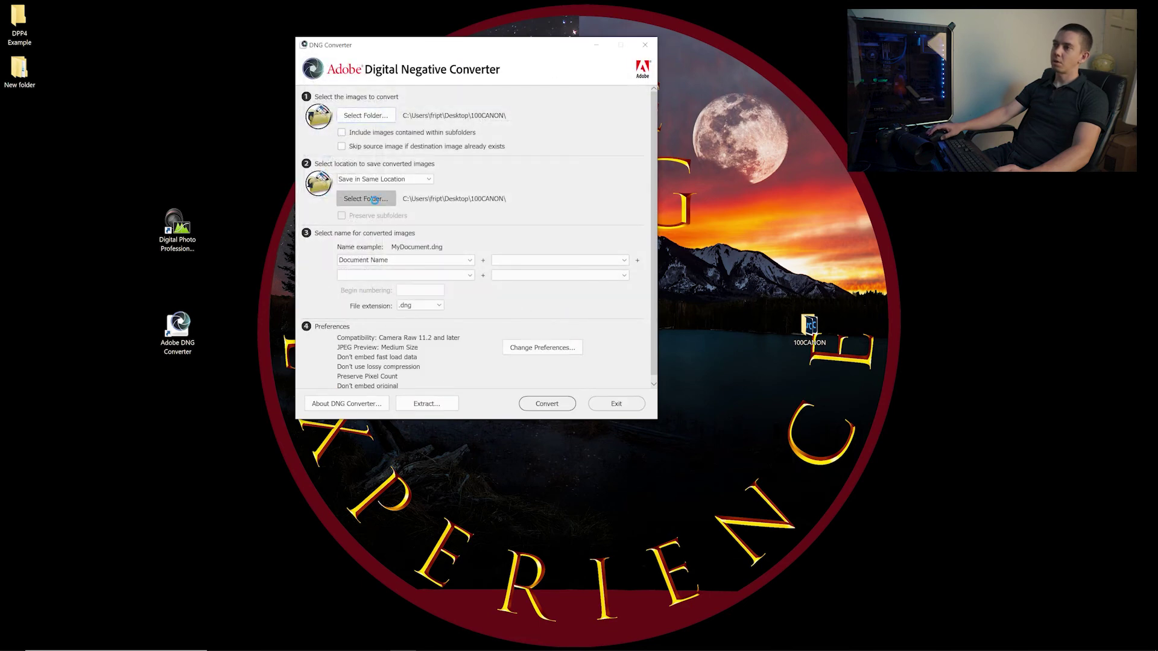
pyautogui.scroll(3, 341, 237)
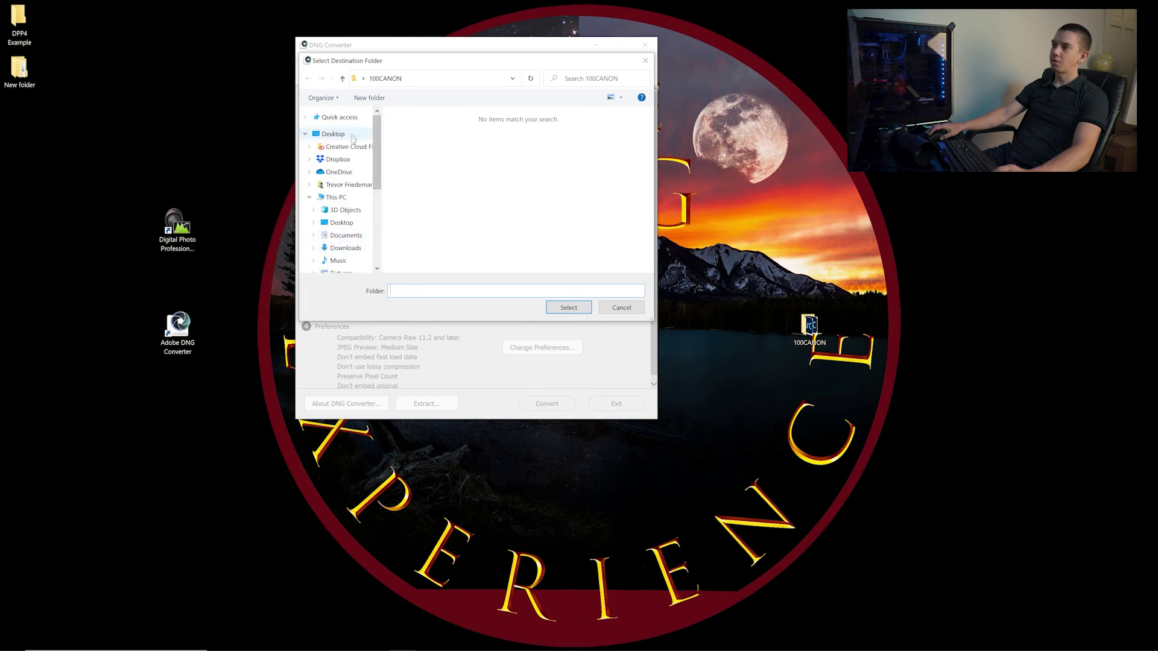
pyautogui.click(333, 134)
pyautogui.click(370, 99)
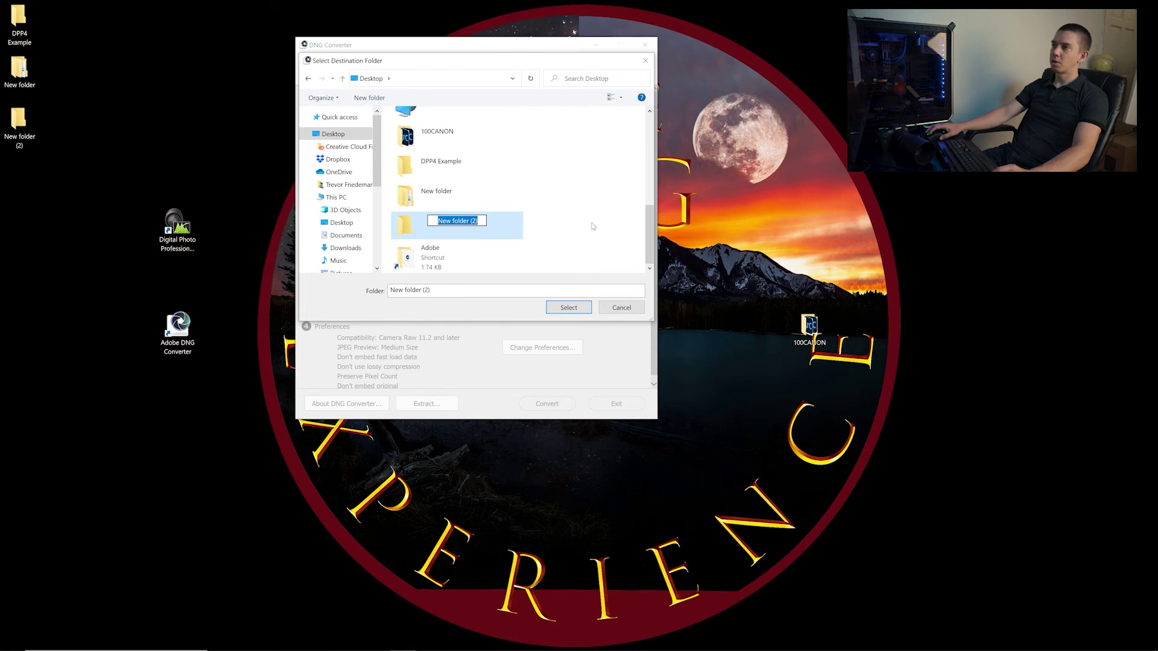
pyautogui.write('DNG Test')
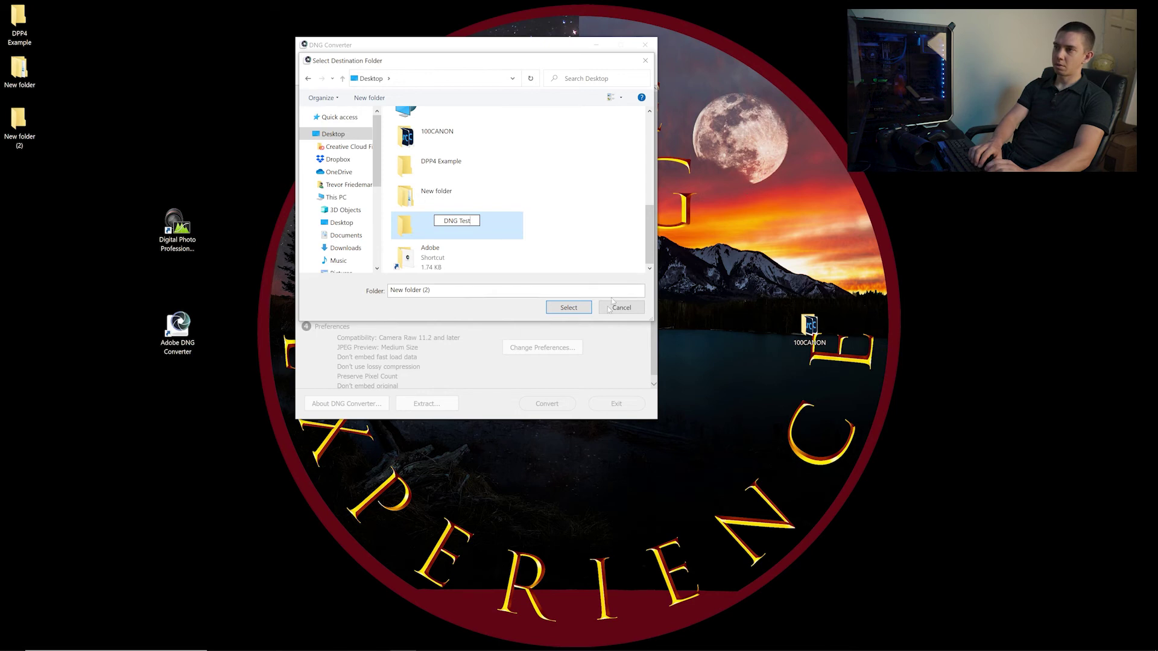
pyautogui.press('Return')
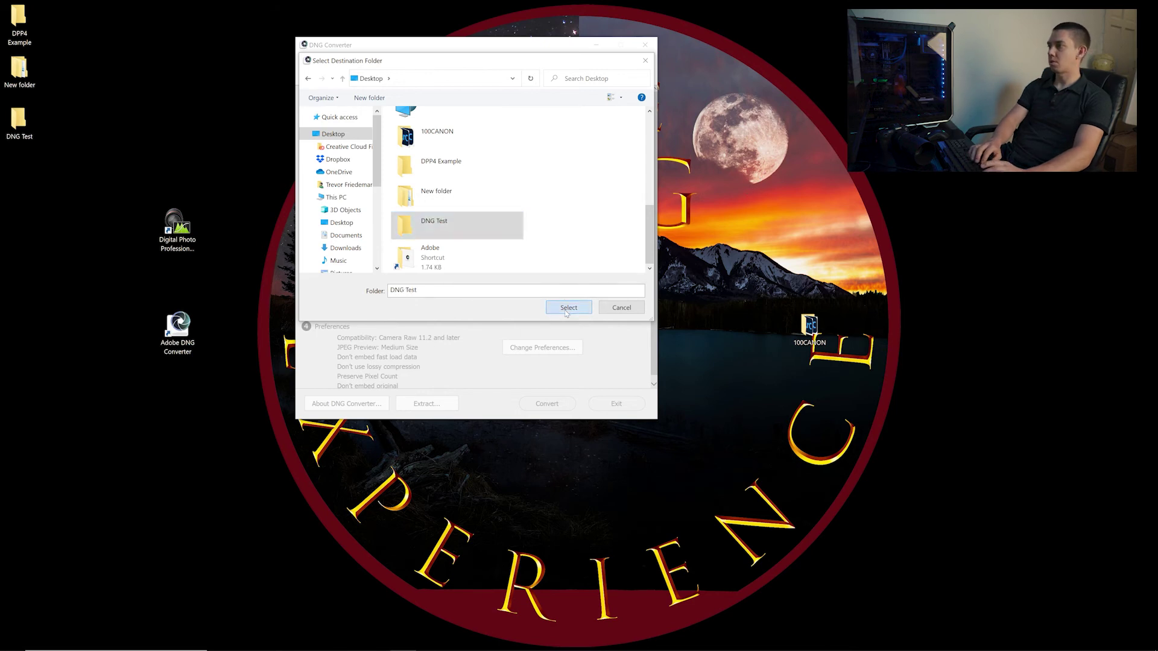
pyautogui.click(568, 307)
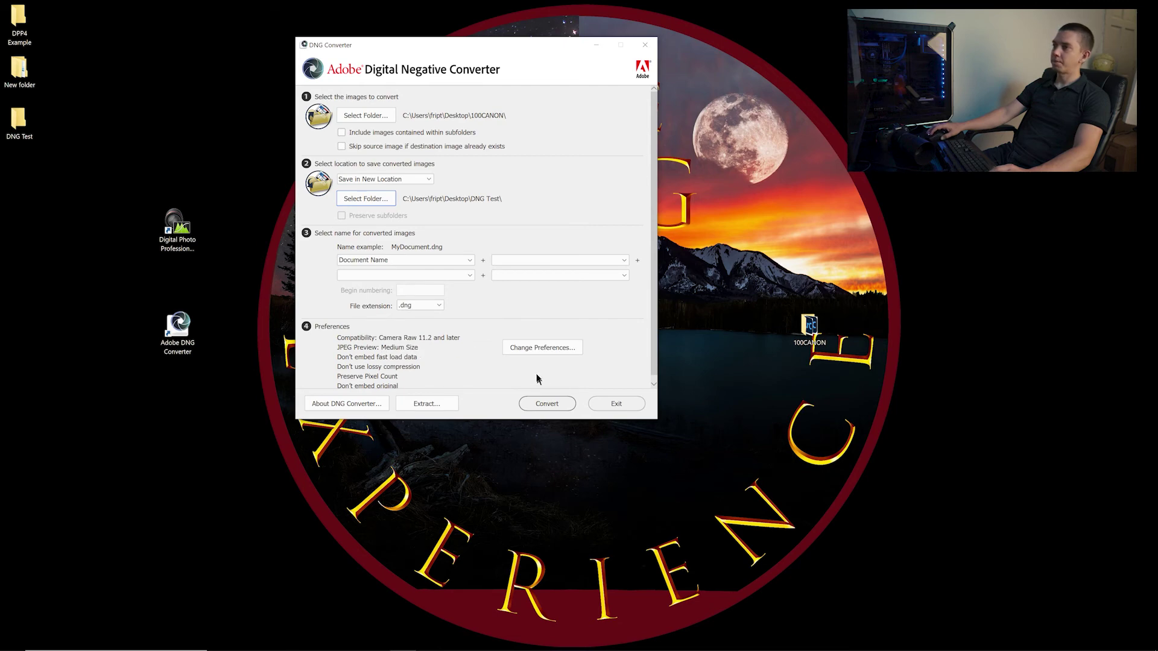
# Step: Convert the CR3 photos to DNG, then close the conversion status report and exit the converter
pyautogui.click(549, 404)
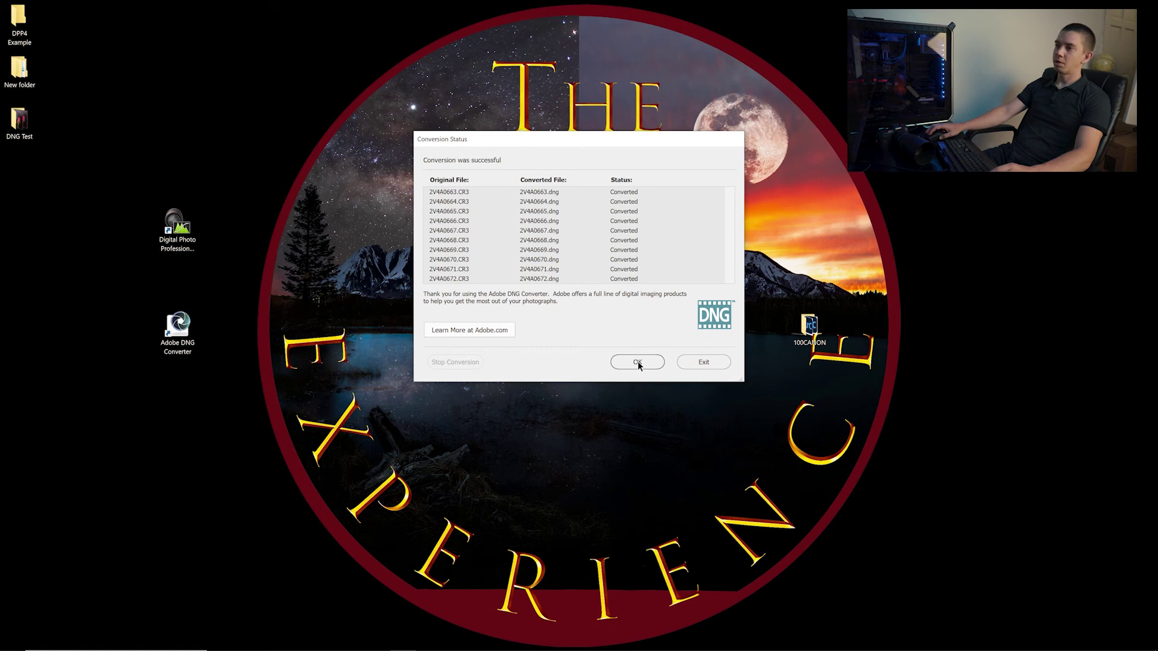
pyautogui.click(177, 236)
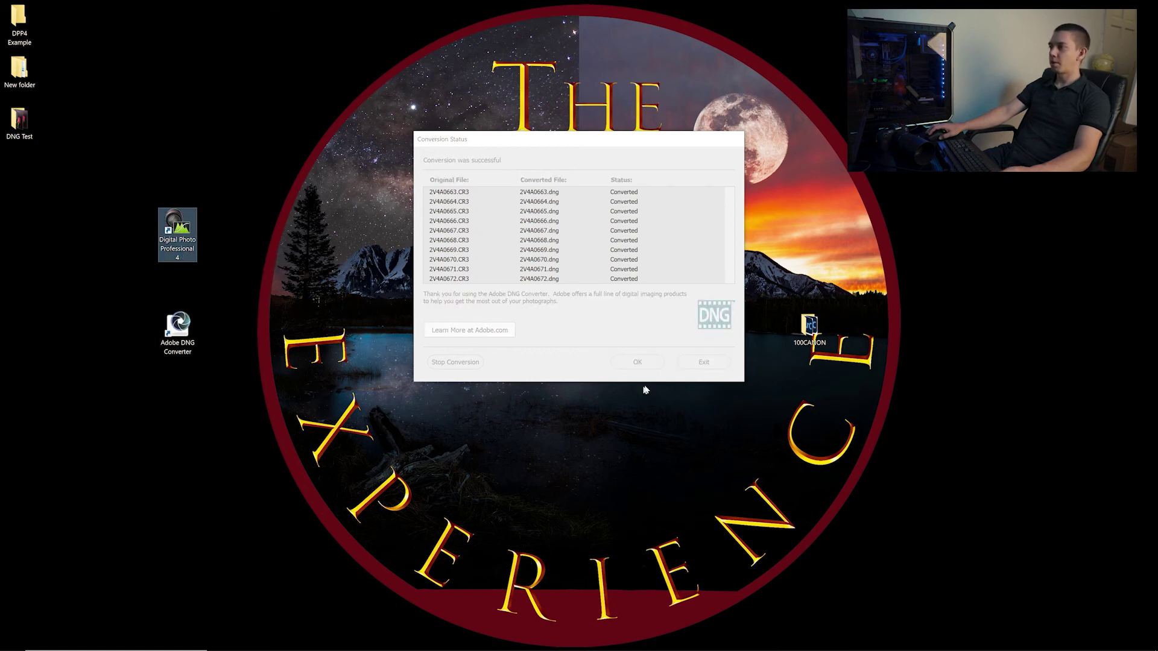
pyautogui.click(597, 453)
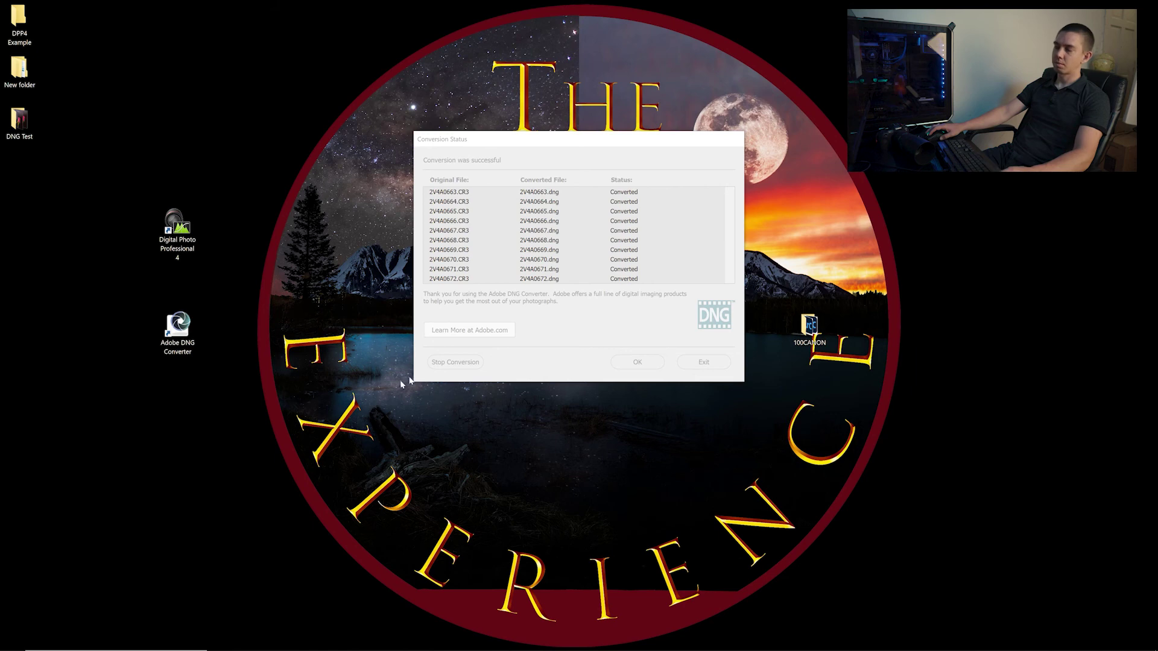
pyautogui.click(699, 368)
pyautogui.click(636, 362)
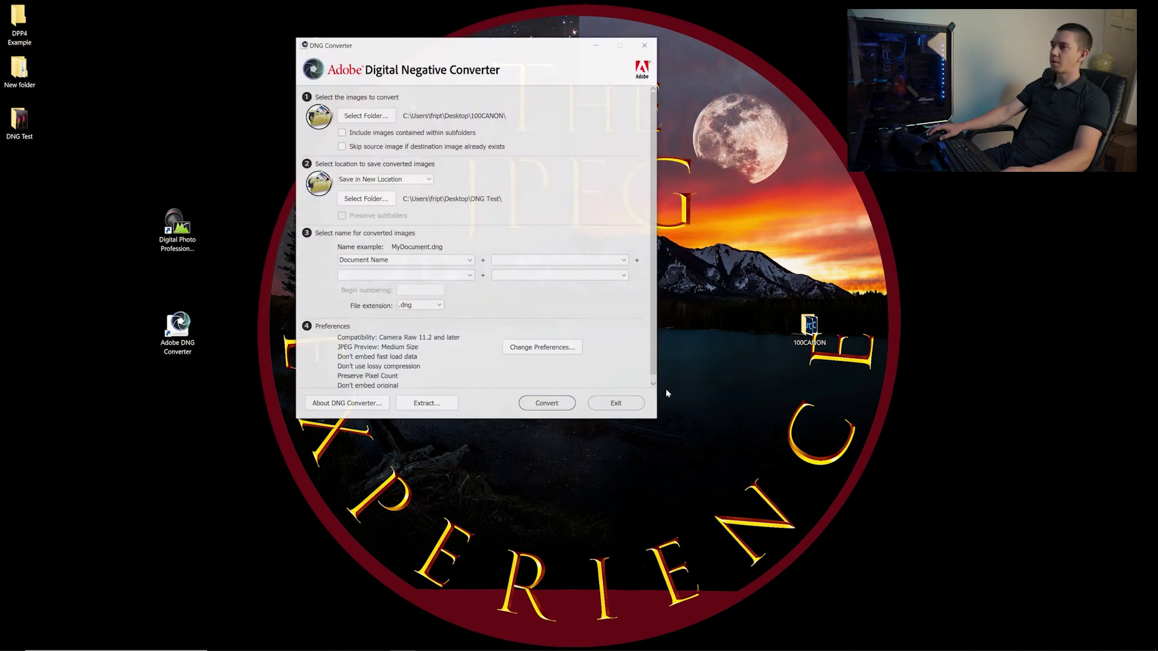
pyautogui.click(611, 402)
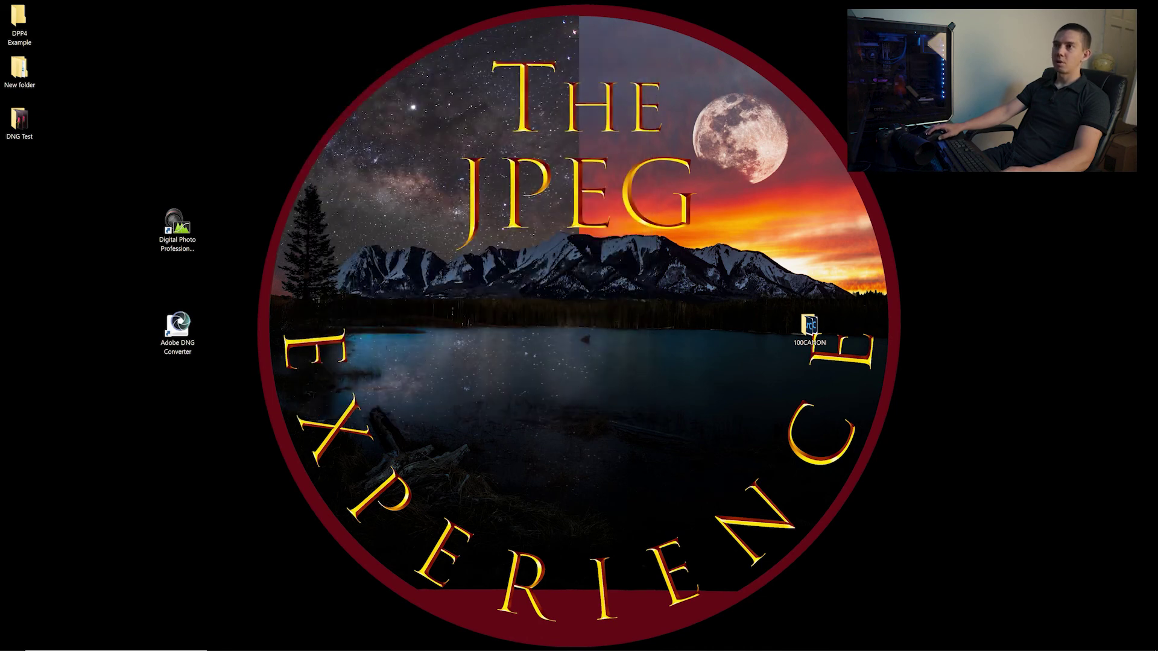
# Step: Open the DNG Test folder on the desktop and bring all ten DNG photos into Lightroom Classic's import dialog
pyautogui.doubleClick(19, 120)
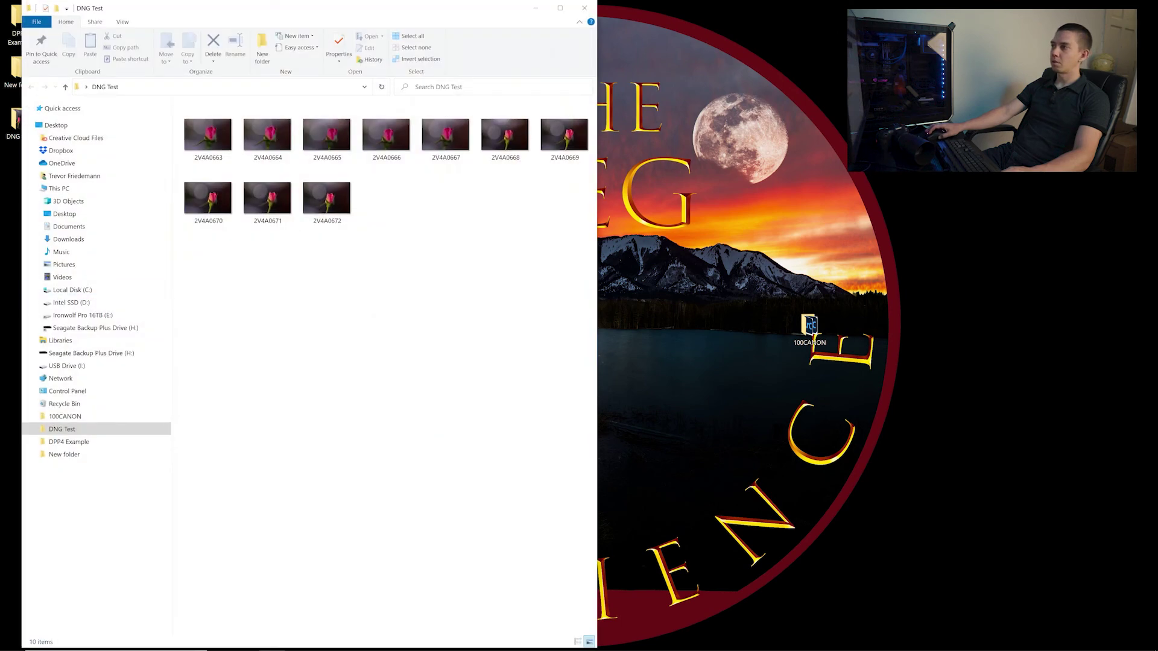
pyautogui.moveTo(558, 307); pyautogui.dragTo(208, 119)
pyautogui.moveTo(386, 139); pyautogui.dragTo(835, 268)
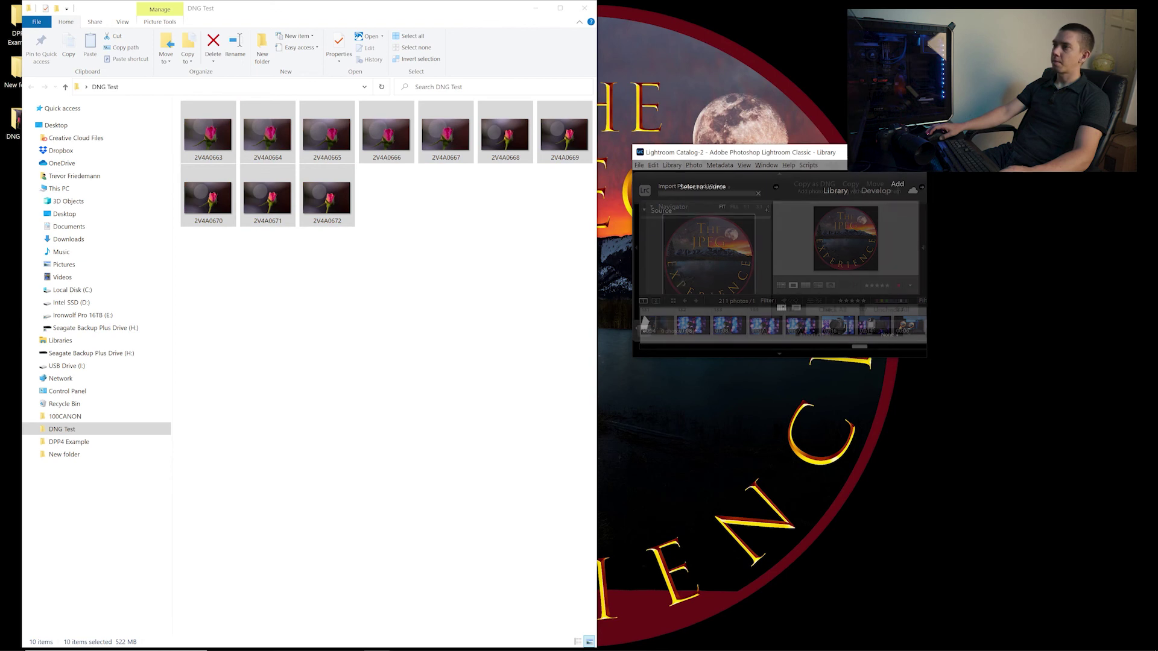